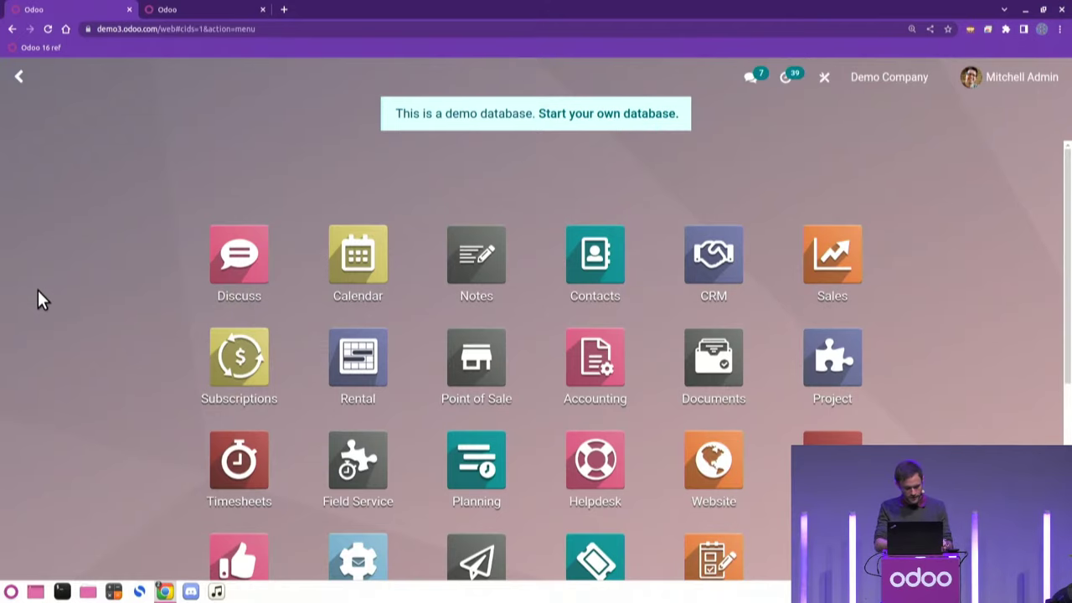
# Enlarge the page, search the applications for "invoic" and open the Invoice Analysis report
pyautogui.hotkey('ctrl', '+')
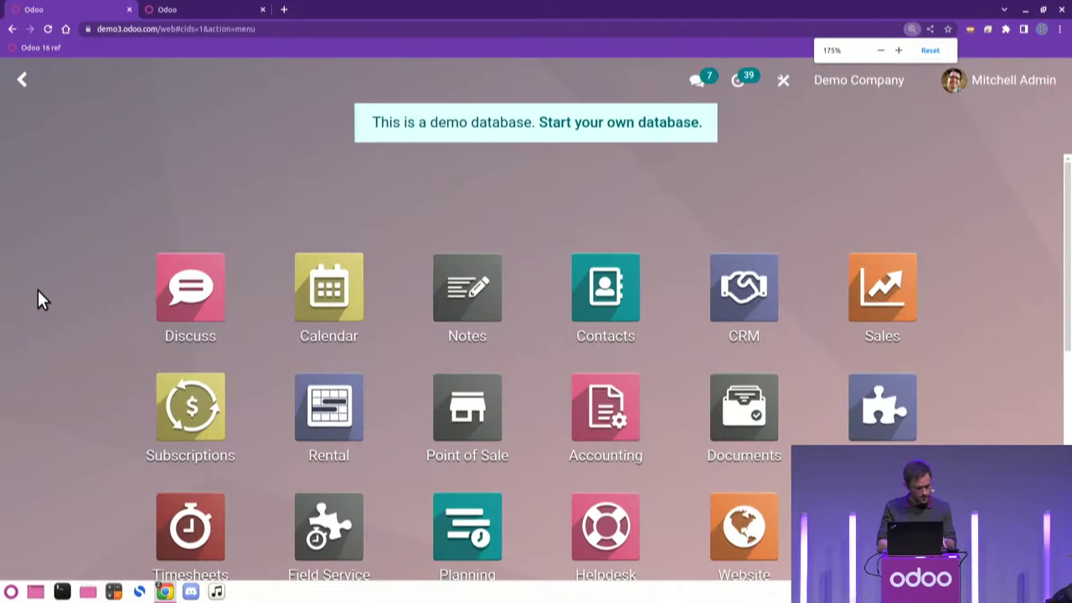
pyautogui.scroll(-3, 62, 293)
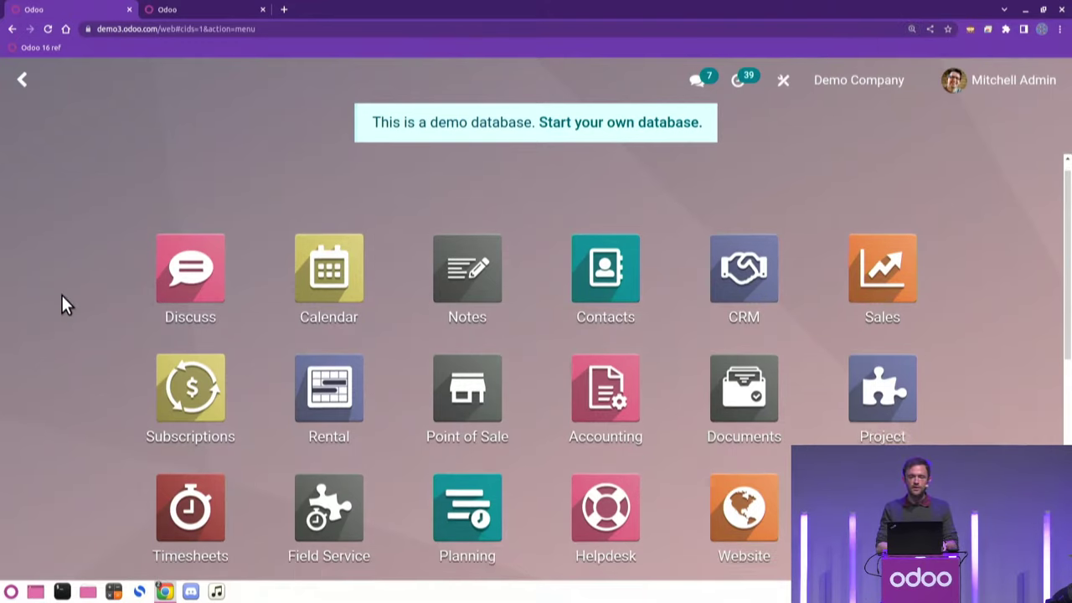
pyautogui.scroll(3, 61, 295)
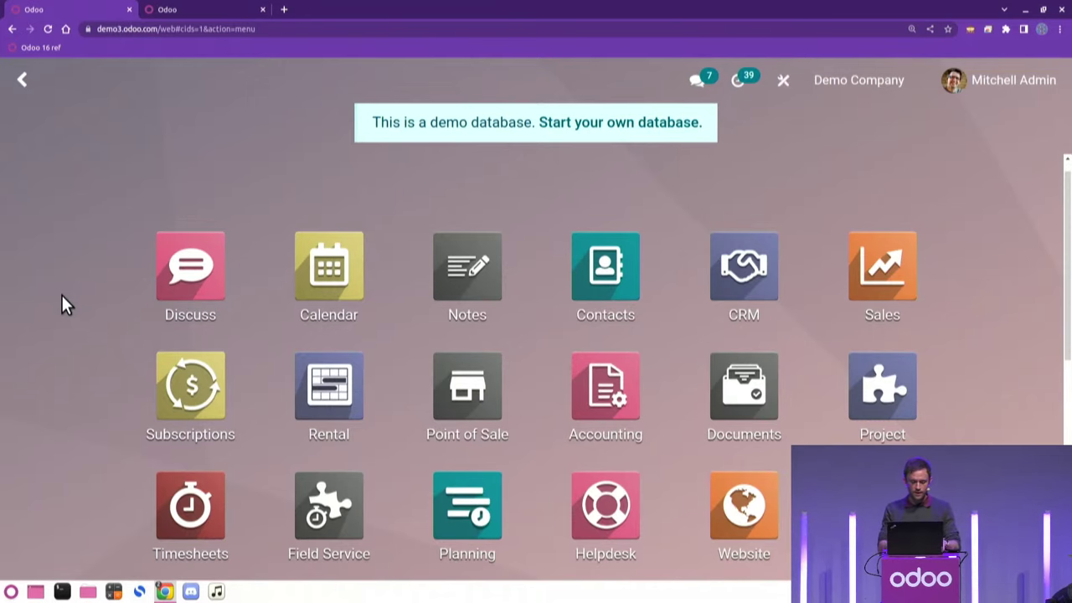
pyautogui.write('invoic')
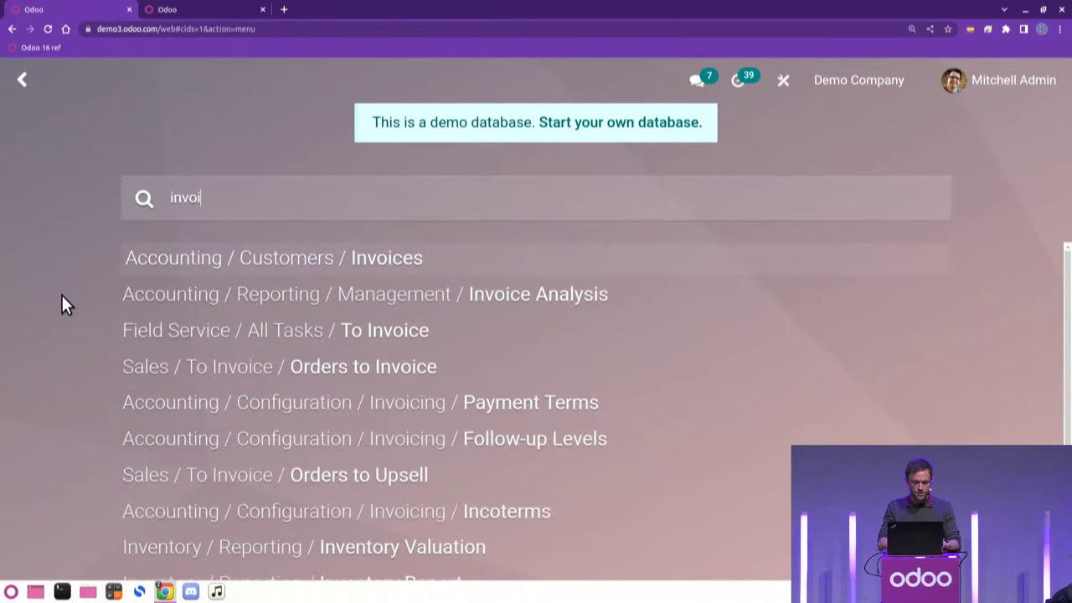
pyautogui.click(549, 300)
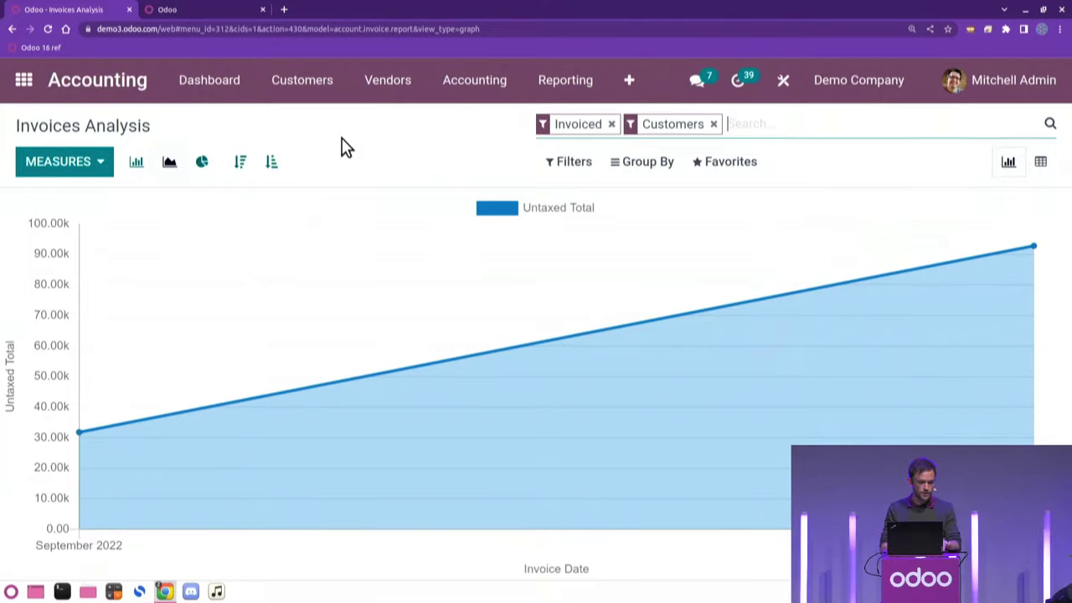
# Preview the invoice analysis as bar and pie charts, ending in the pivot table view
pyautogui.click(136, 164)
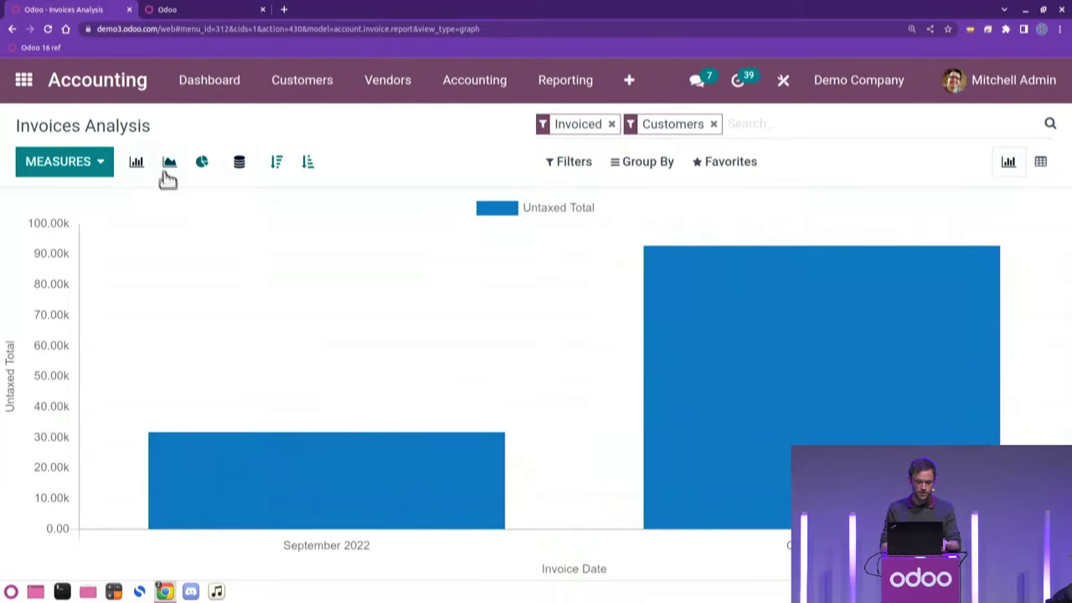
pyautogui.click(200, 163)
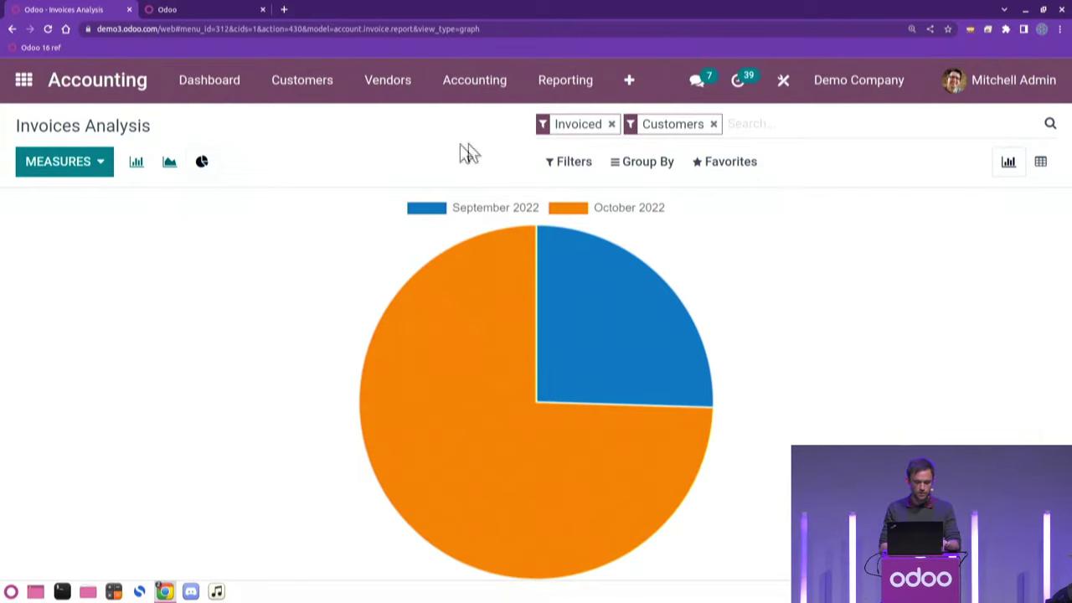
pyautogui.click(1040, 164)
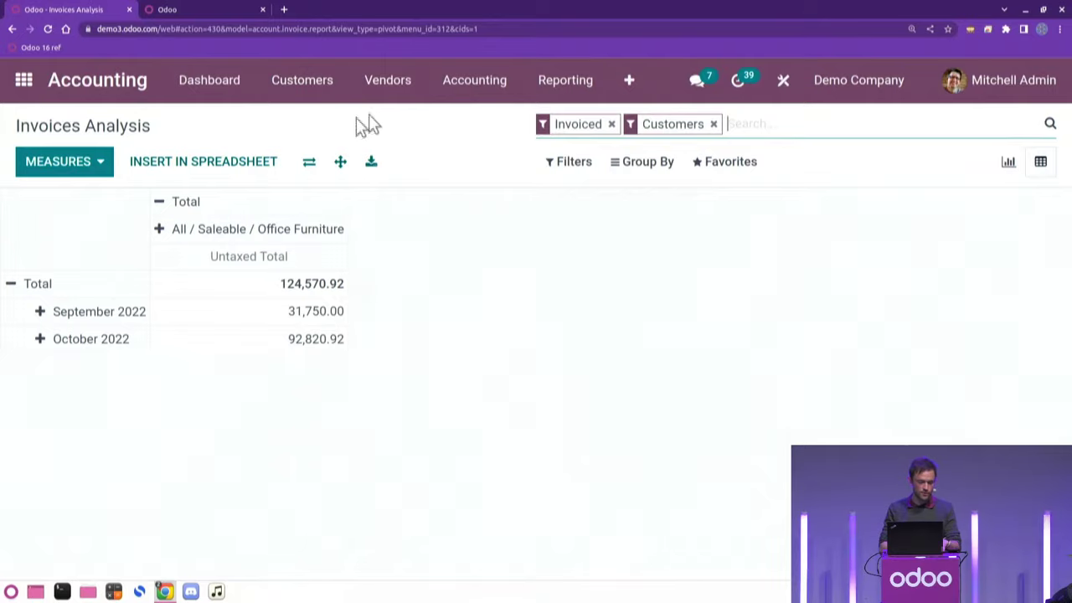
# Collapse the pivot's row and column groupings and group the columns by Salesperson
pyautogui.click(163, 205)
pyautogui.click(11, 256)
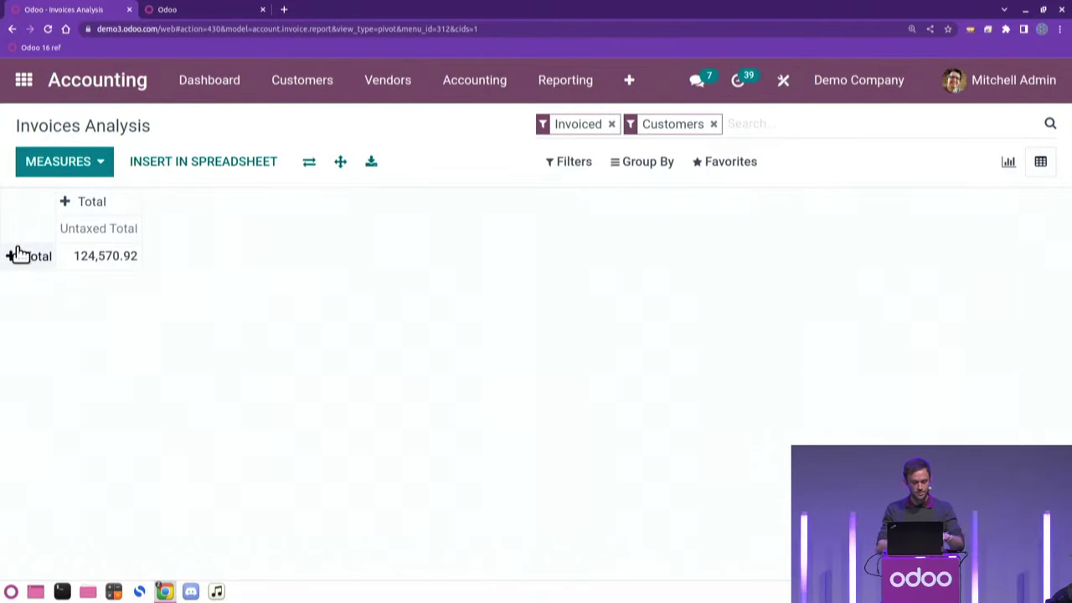
pyautogui.click(68, 207)
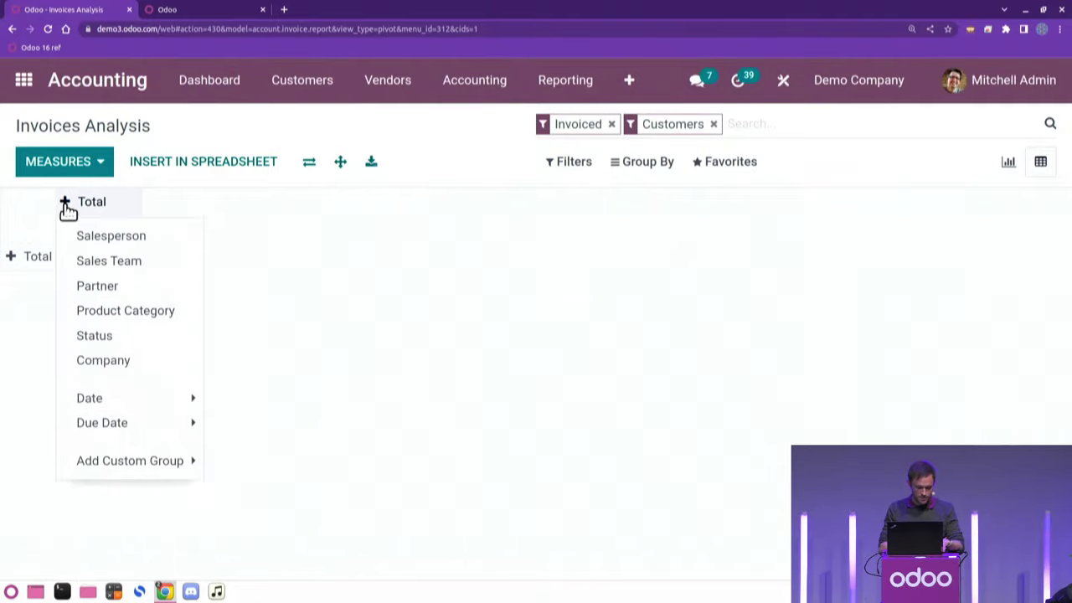
pyautogui.click(133, 241)
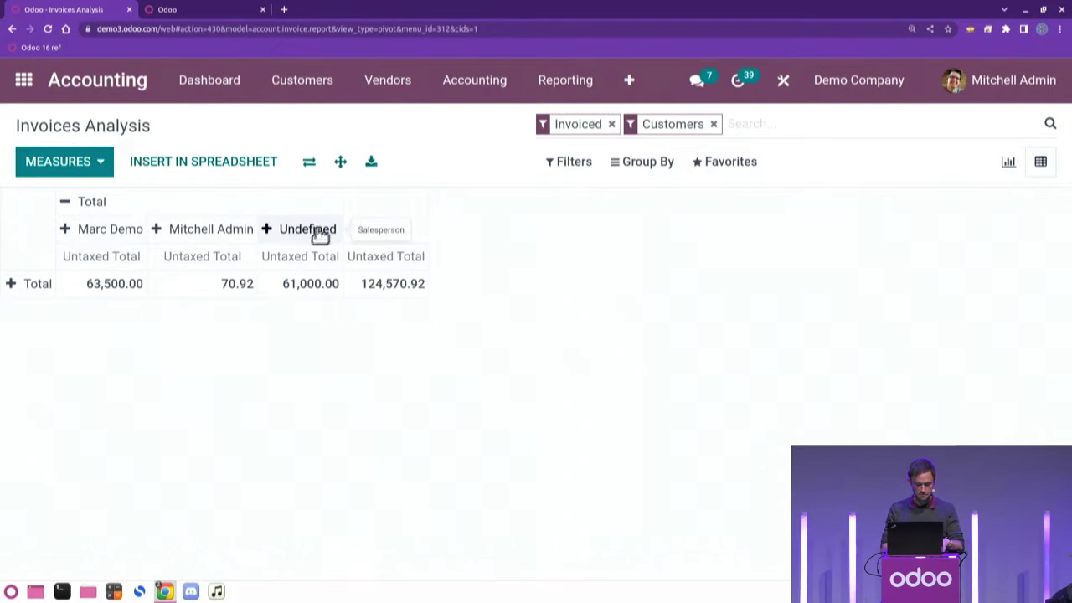
# Group the pivot rows by Product Category and add a custom Product grouping beneath All / Saleable / Office Furniture
pyautogui.click(11, 284)
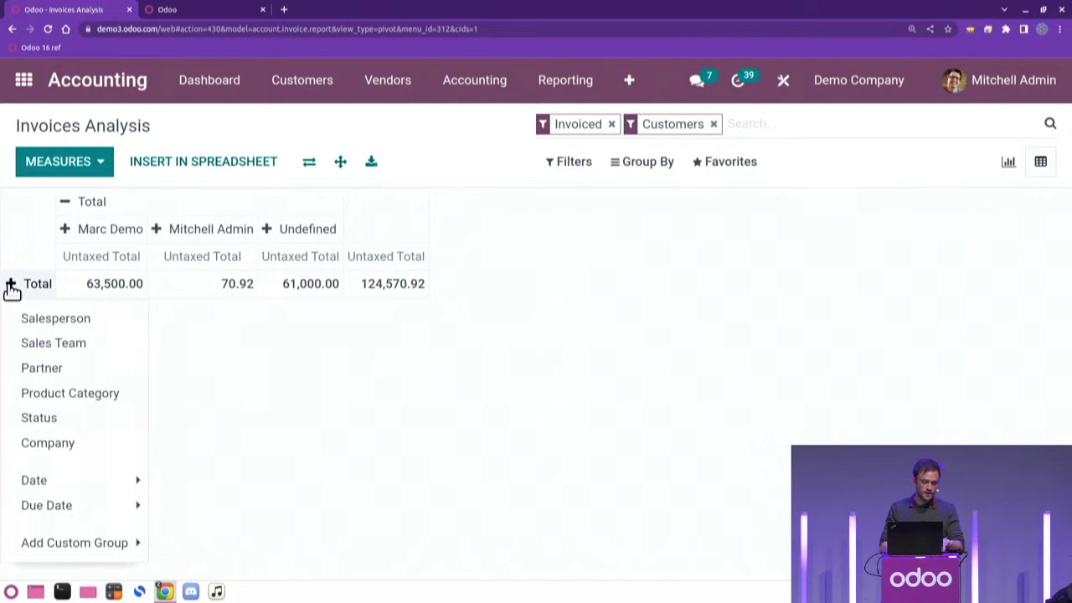
pyautogui.moveTo(41, 480)
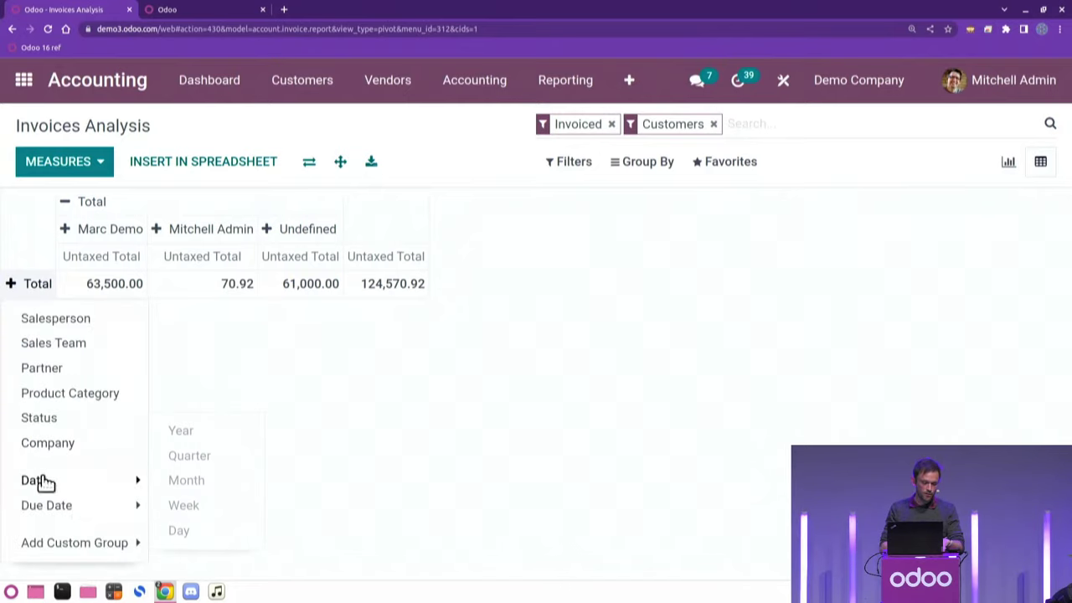
pyautogui.click(78, 392)
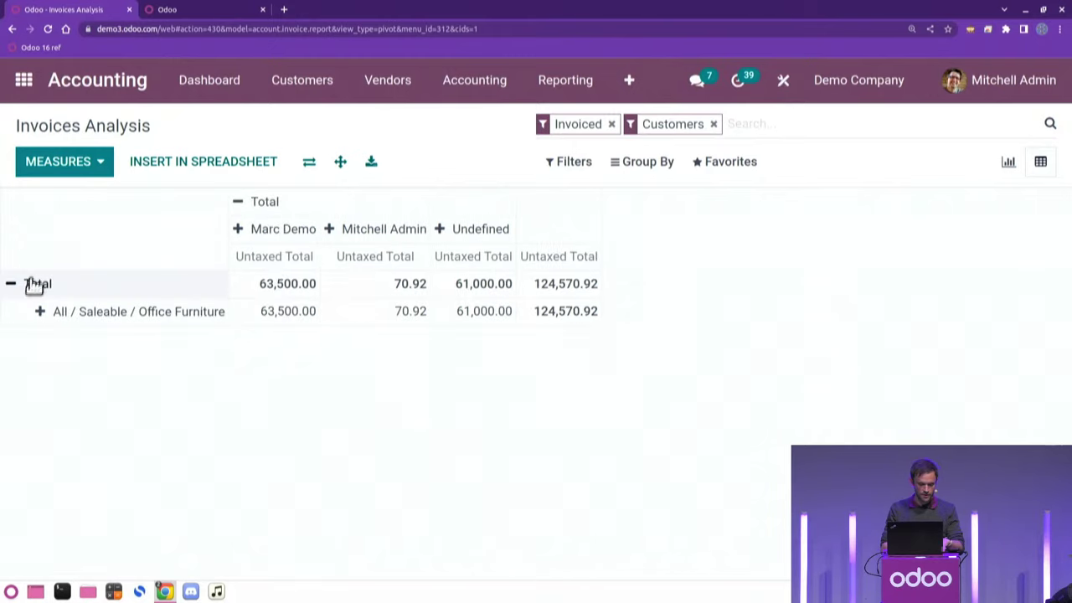
pyautogui.click(39, 313)
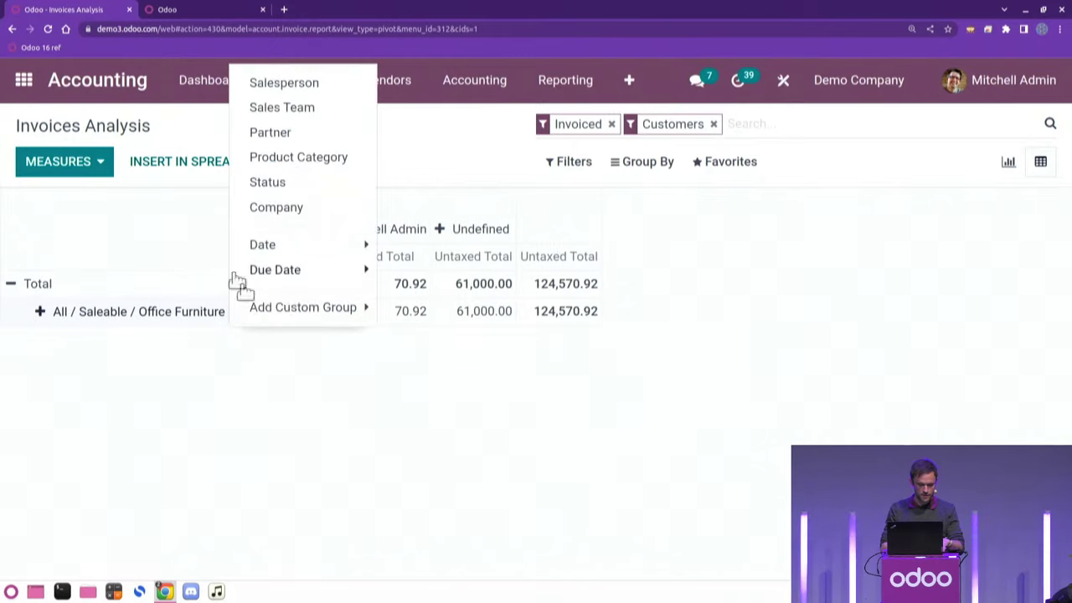
pyautogui.moveTo(282, 306)
pyautogui.click(410, 314)
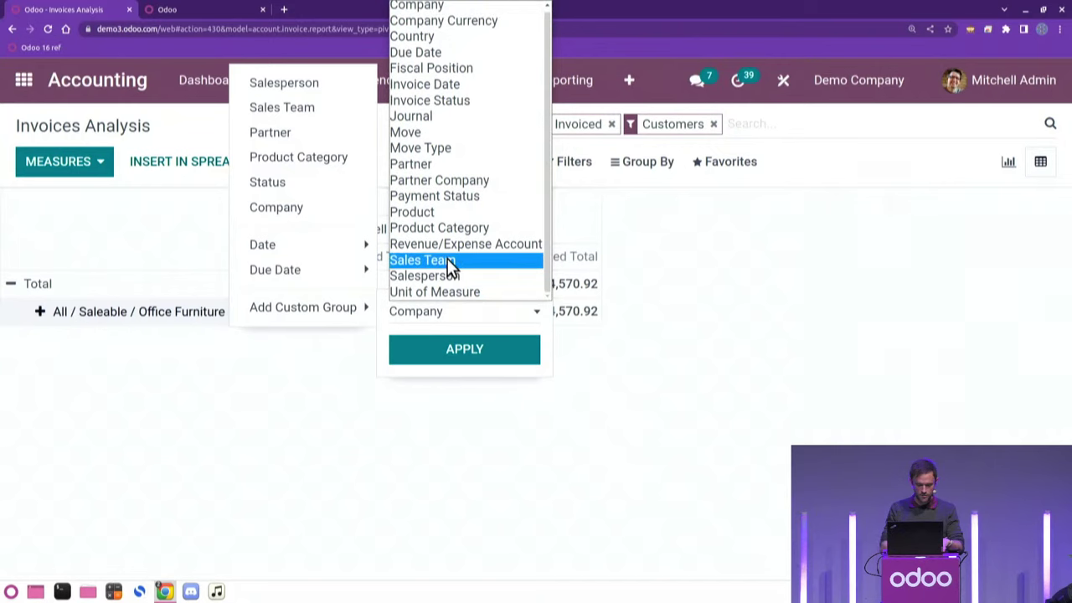
pyautogui.click(442, 215)
pyautogui.click(455, 347)
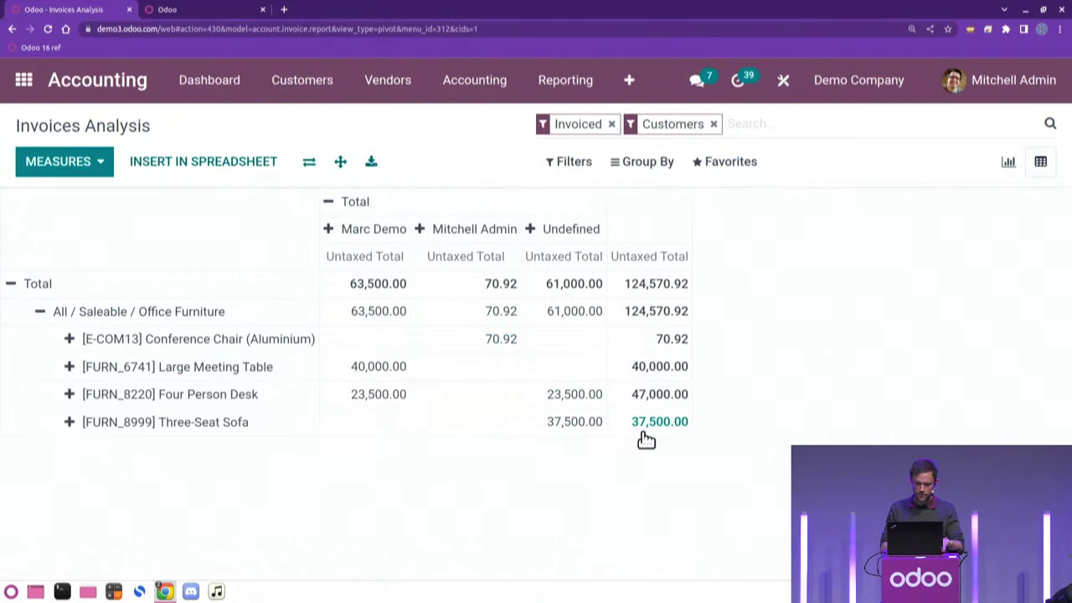
# Add the Count measure to the pivot table
pyautogui.click(88, 166)
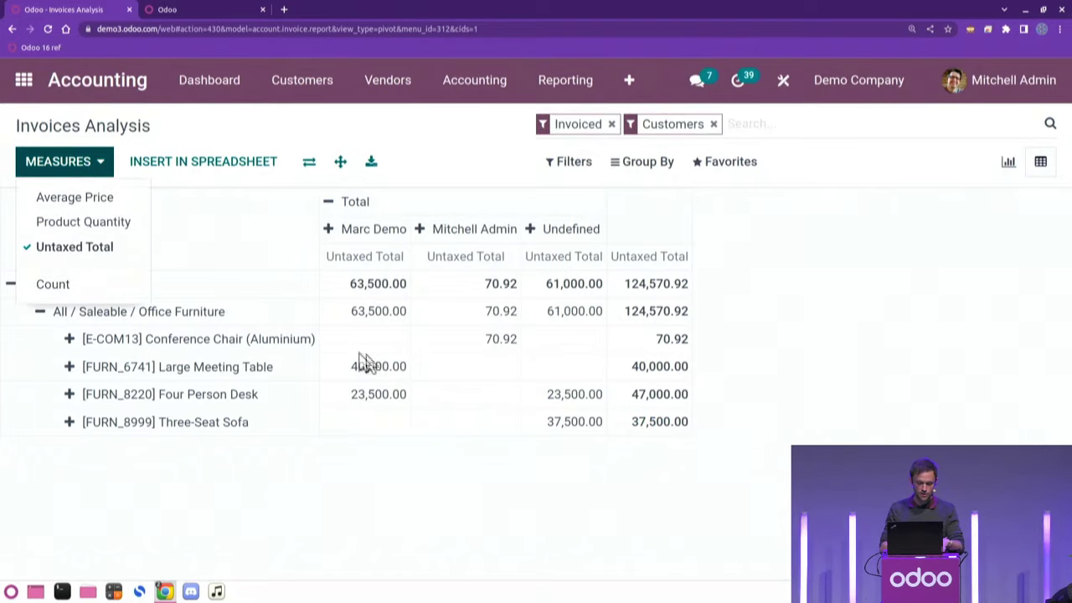
pyautogui.click(70, 283)
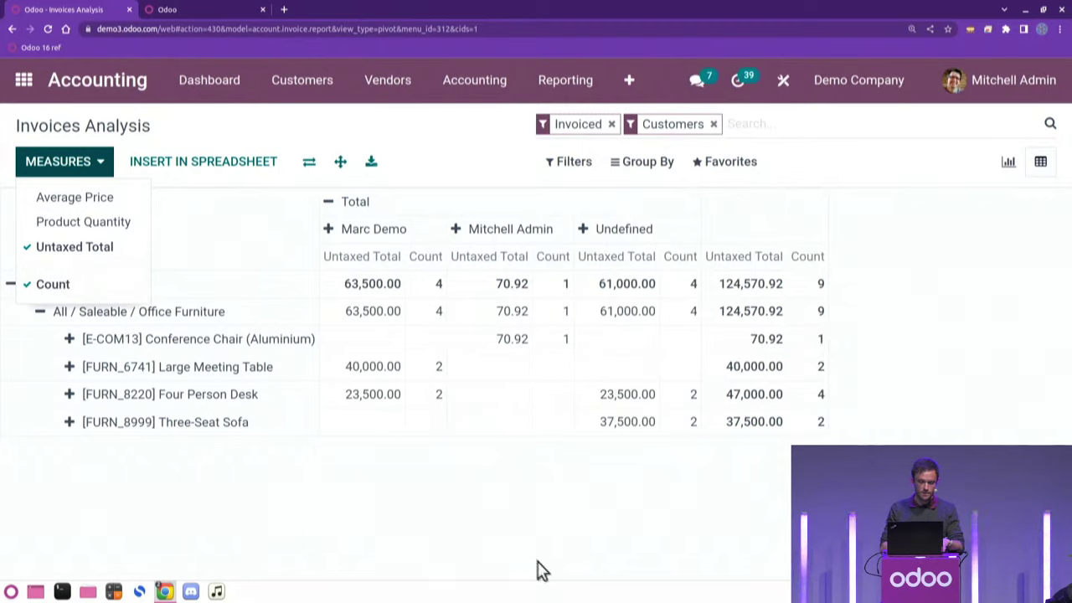
pyautogui.click(561, 526)
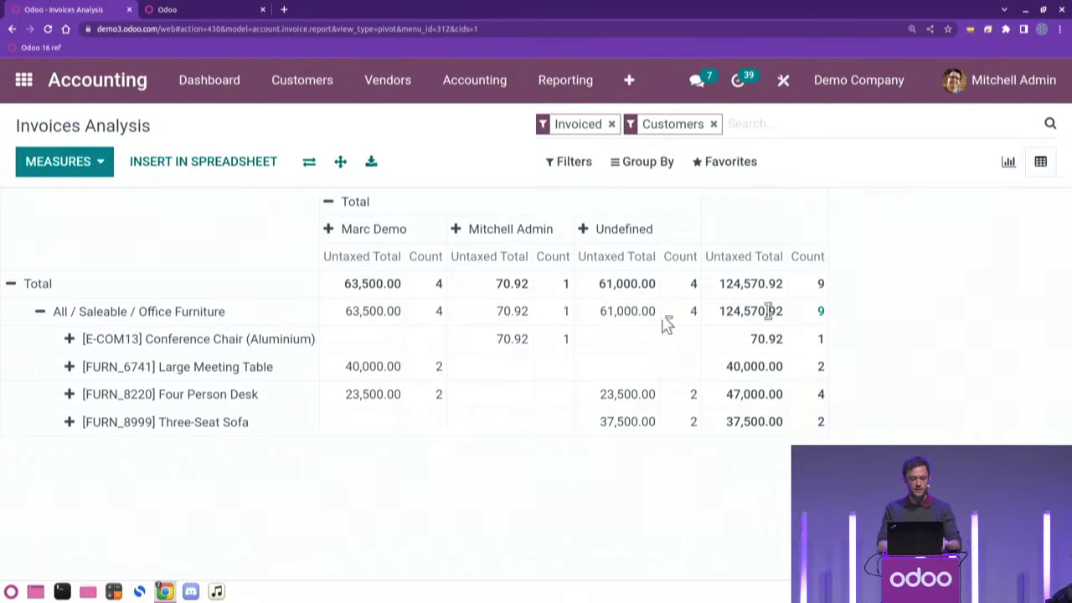
# Look at the saved favorites and the options for saving the current search, and leave without saving
pyautogui.click(745, 166)
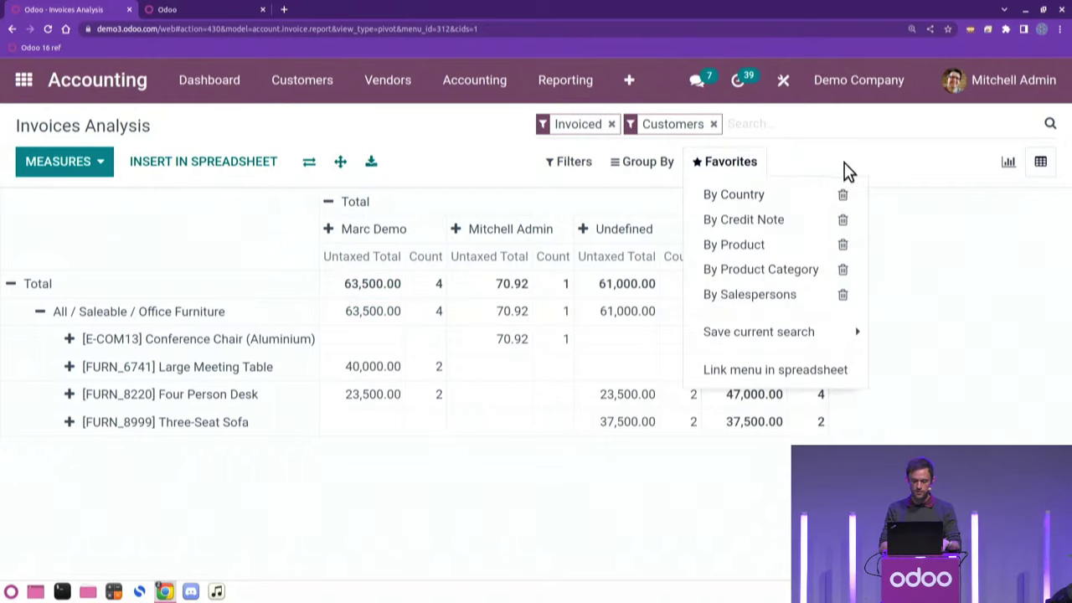
pyautogui.click(780, 336)
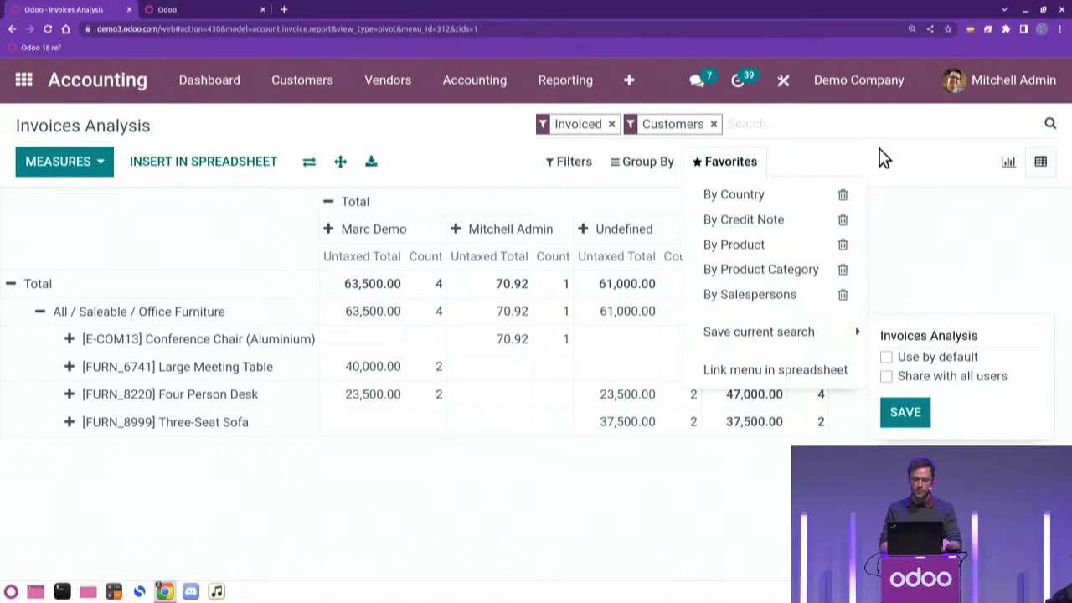
pyautogui.click(837, 157)
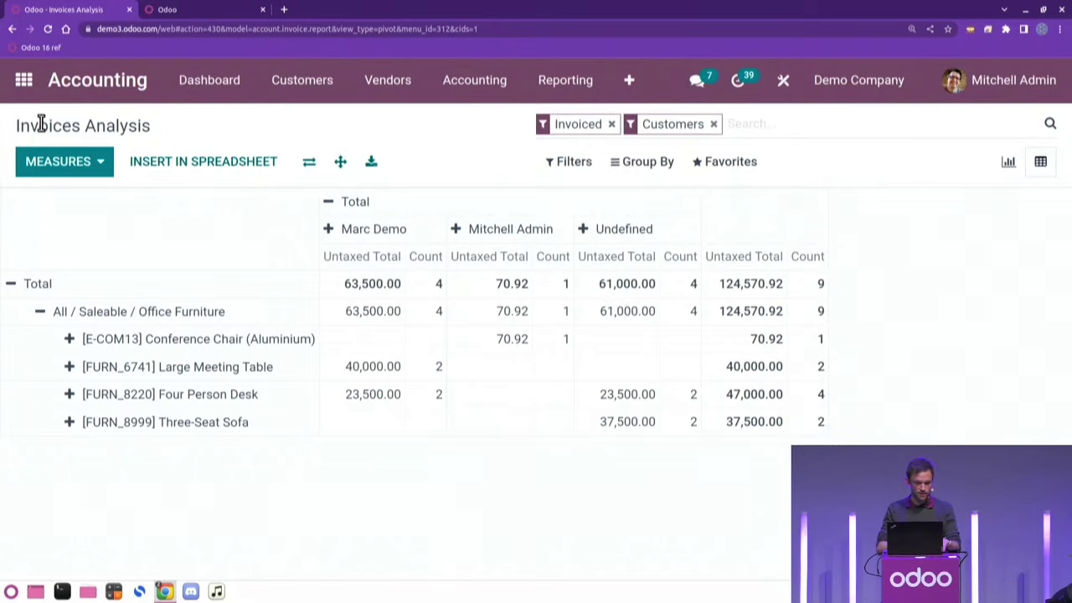
# Remove the Count measure from the pivot table, keeping only Untaxed Total
pyautogui.click(102, 173)
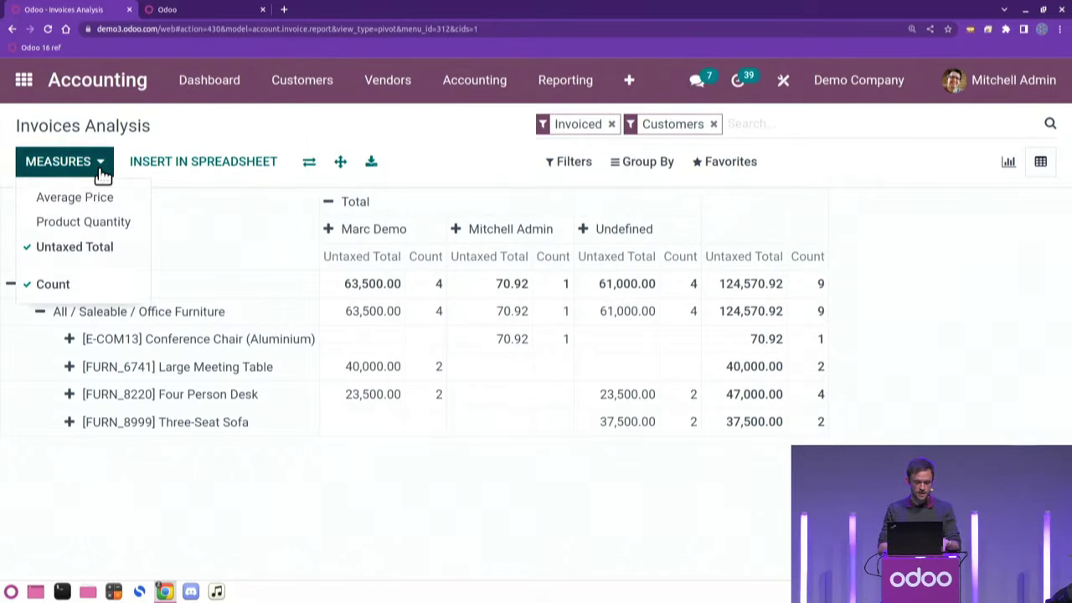
pyautogui.click(67, 285)
pyautogui.click(438, 158)
# Apply a custom filter so the pivot includes only records where Salesperson is set
pyautogui.click(588, 159)
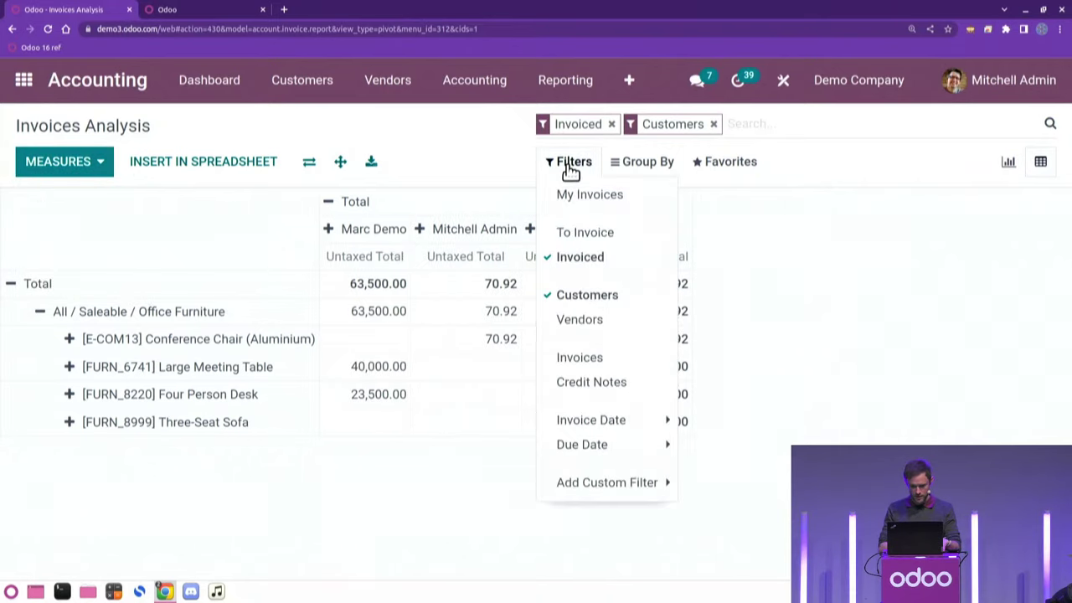
pyautogui.click(600, 483)
pyautogui.click(787, 446)
pyautogui.scroll(-1, 797, 348)
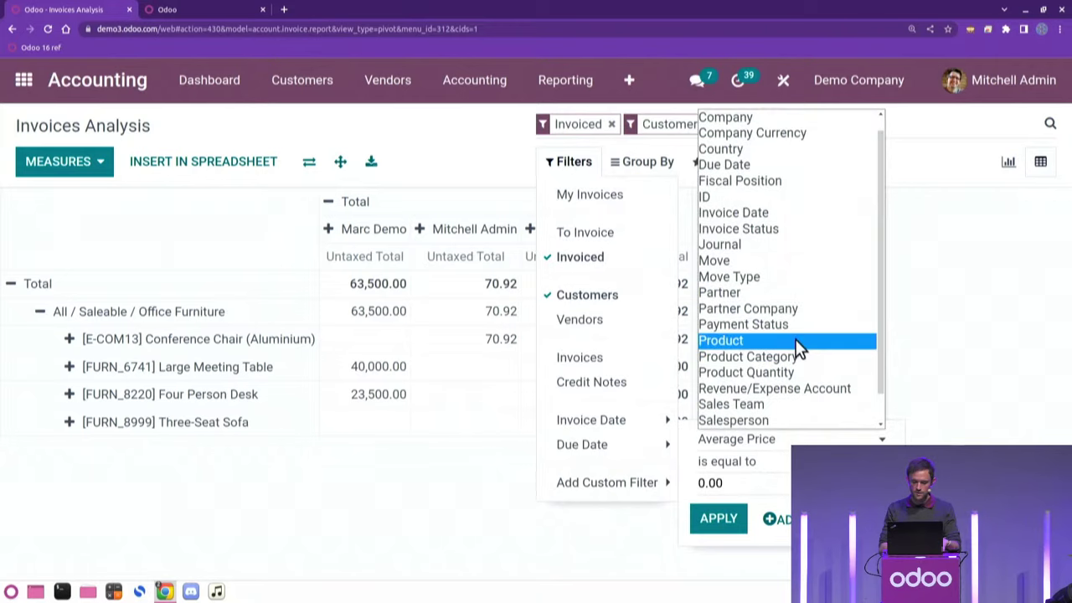
pyautogui.press('s')
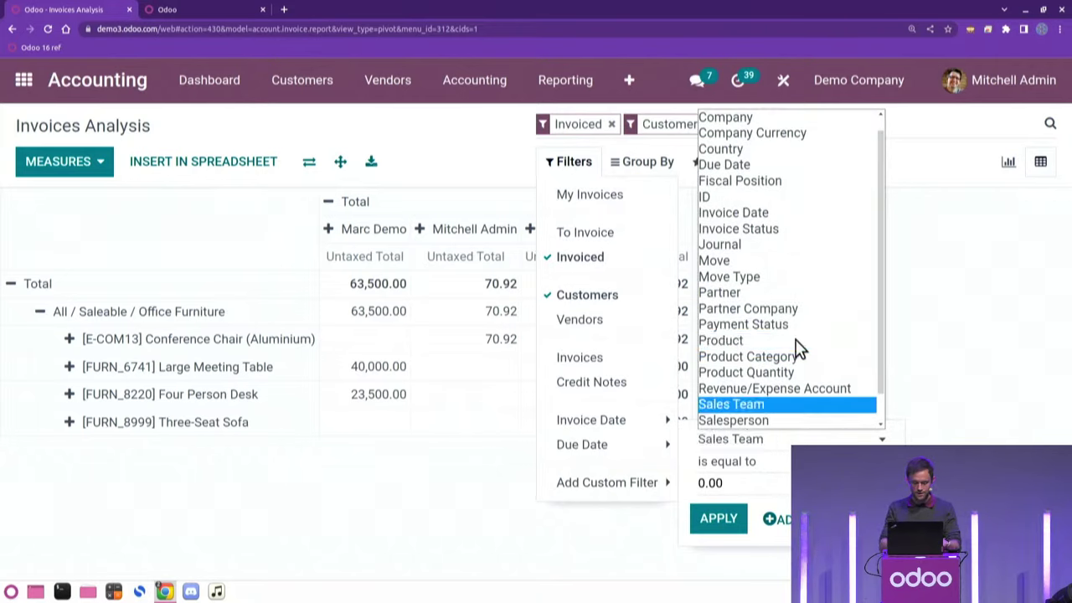
pyautogui.click(768, 420)
pyautogui.click(757, 465)
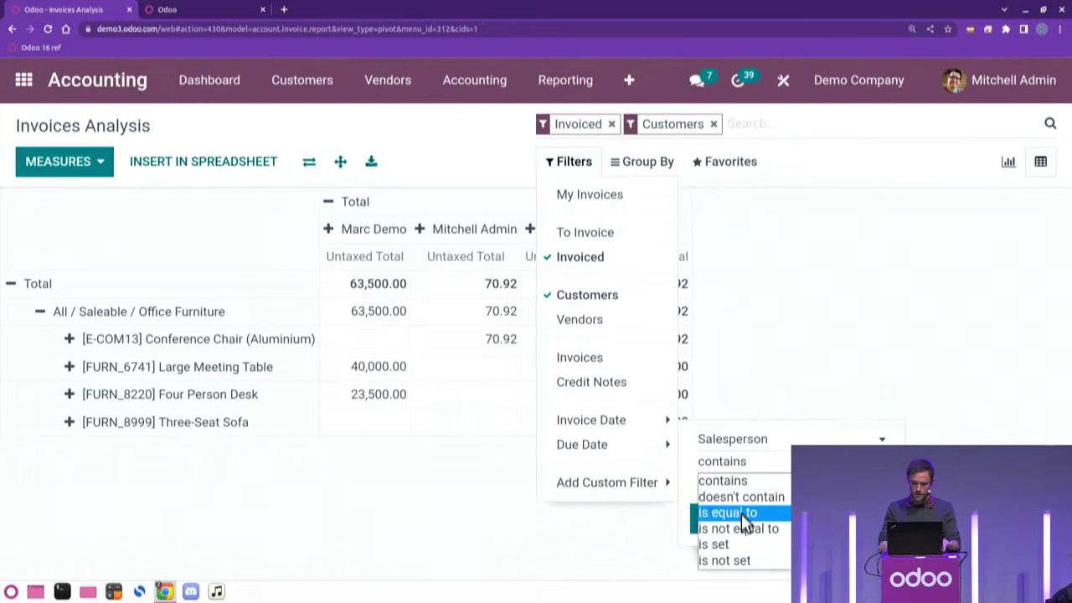
pyautogui.click(739, 544)
pyautogui.click(728, 542)
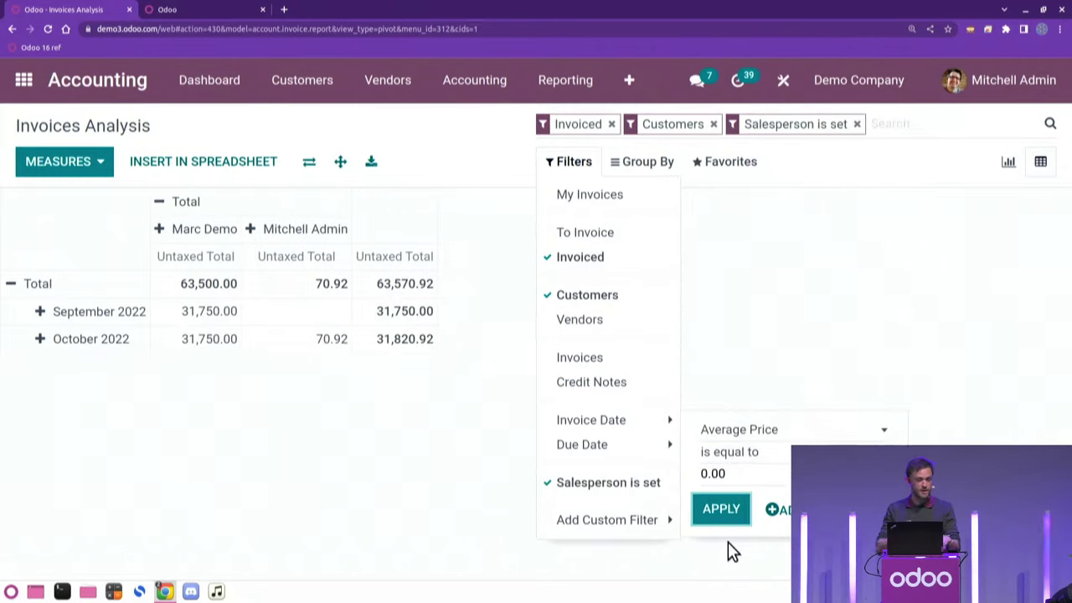
pyautogui.click(425, 98)
pyautogui.moveTo(792, 433); pyautogui.dragTo(606, 399)
pyautogui.click(600, 390)
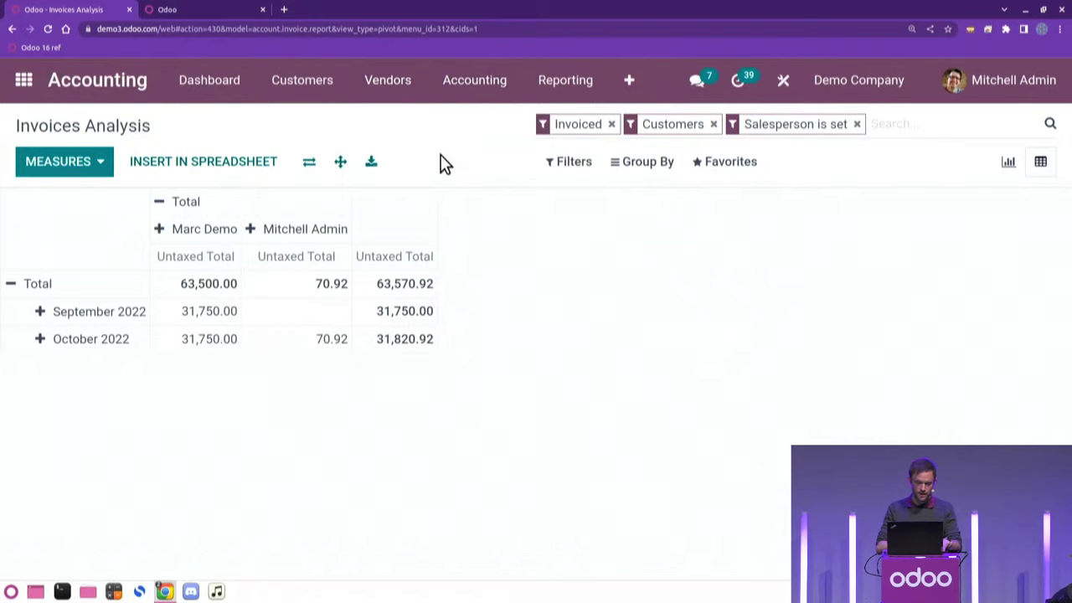
# Back out of inserting the pivot in a spreadsheet and regroup its rows by Product instead of month
pyautogui.click(219, 168)
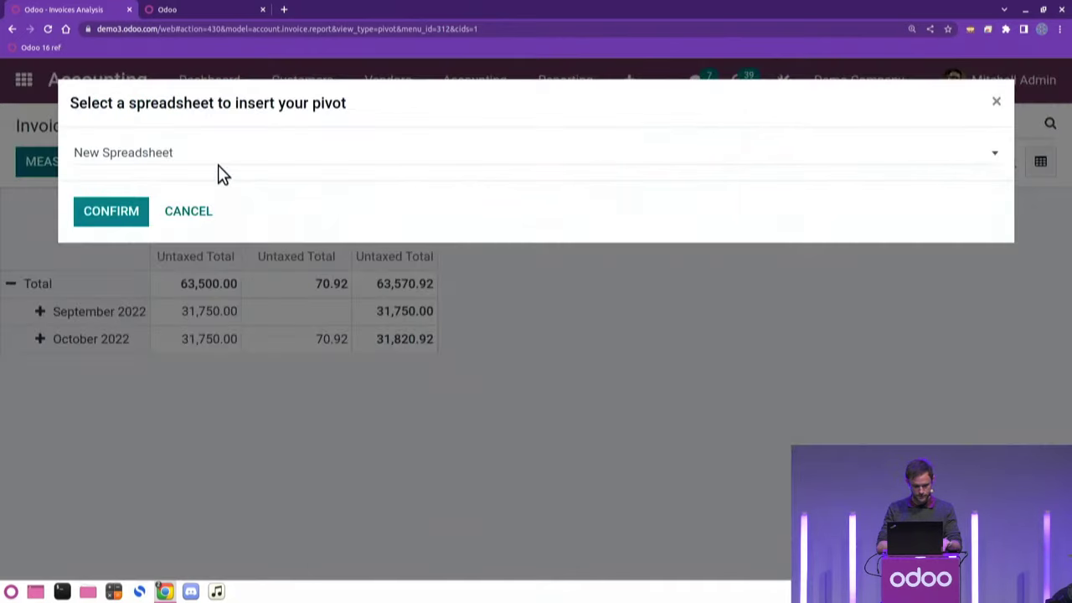
pyautogui.click(185, 213)
pyautogui.click(19, 285)
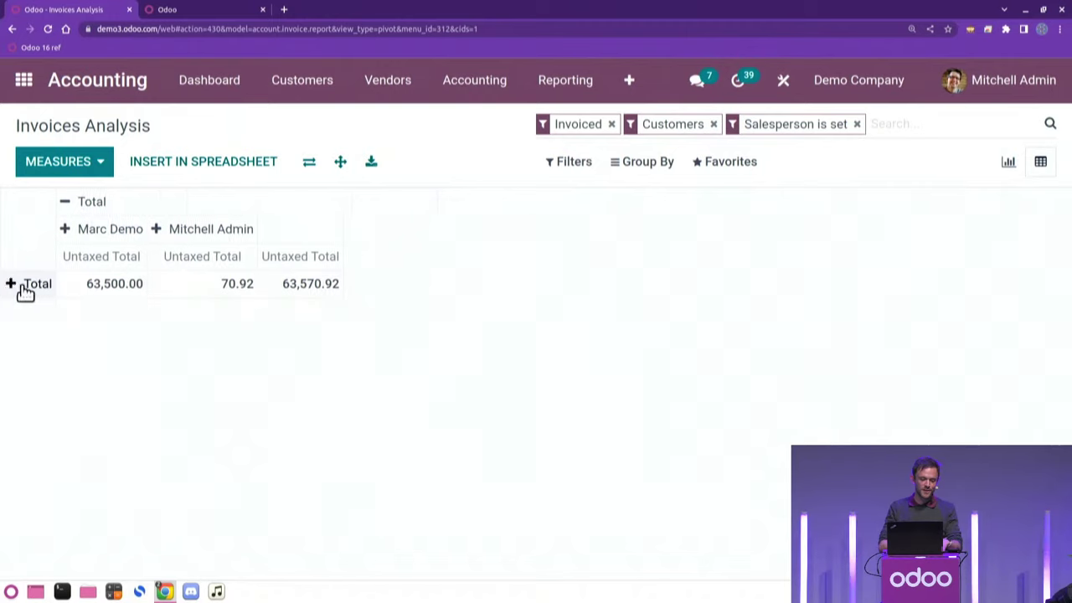
pyautogui.click(14, 285)
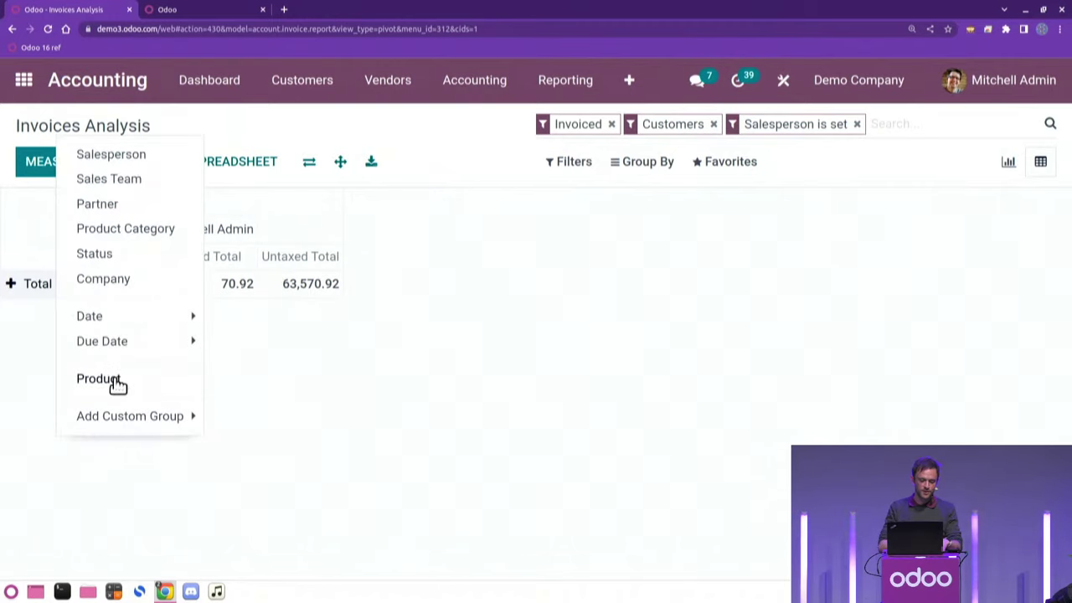
pyautogui.click(107, 380)
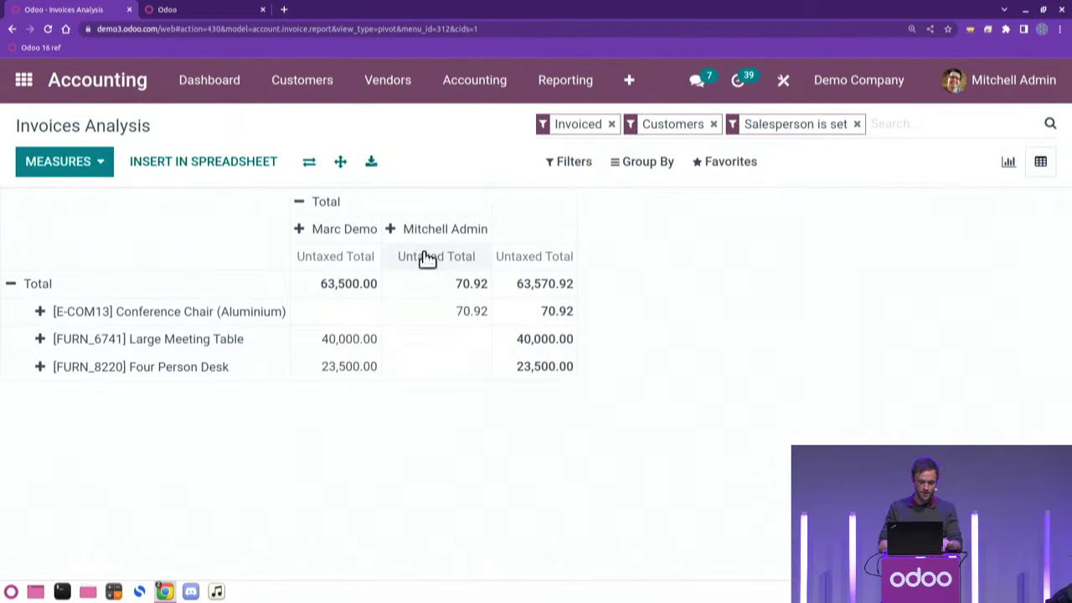
# Insert the pivot into a new spreadsheet
pyautogui.click(215, 165)
pyautogui.click(126, 216)
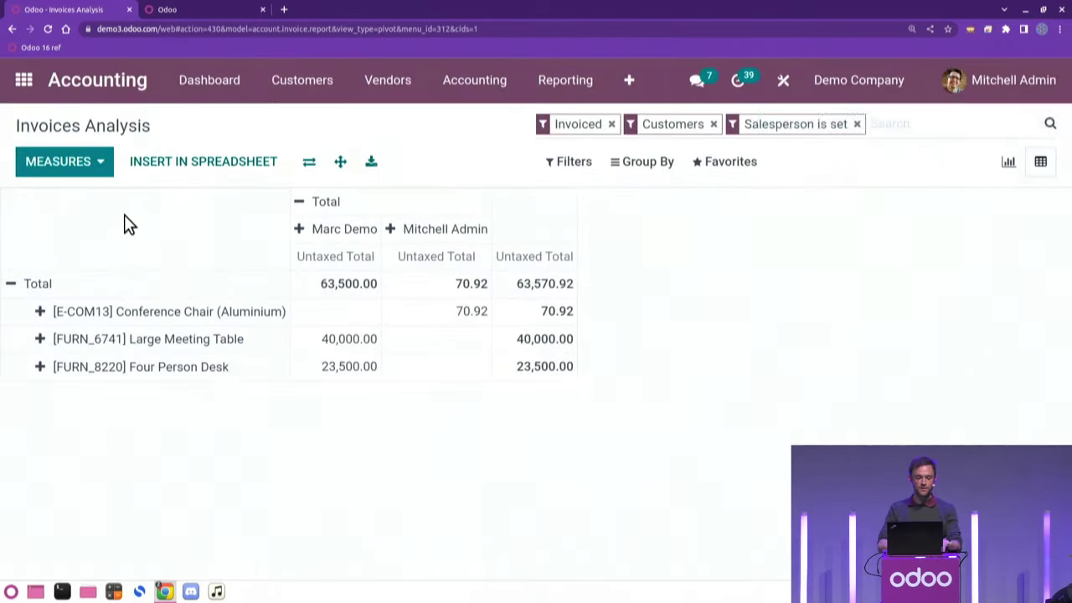
# Inspect the pivot header formula behind the first salesperson's column in the inserted spreadsheet
pyautogui.click(597, 405)
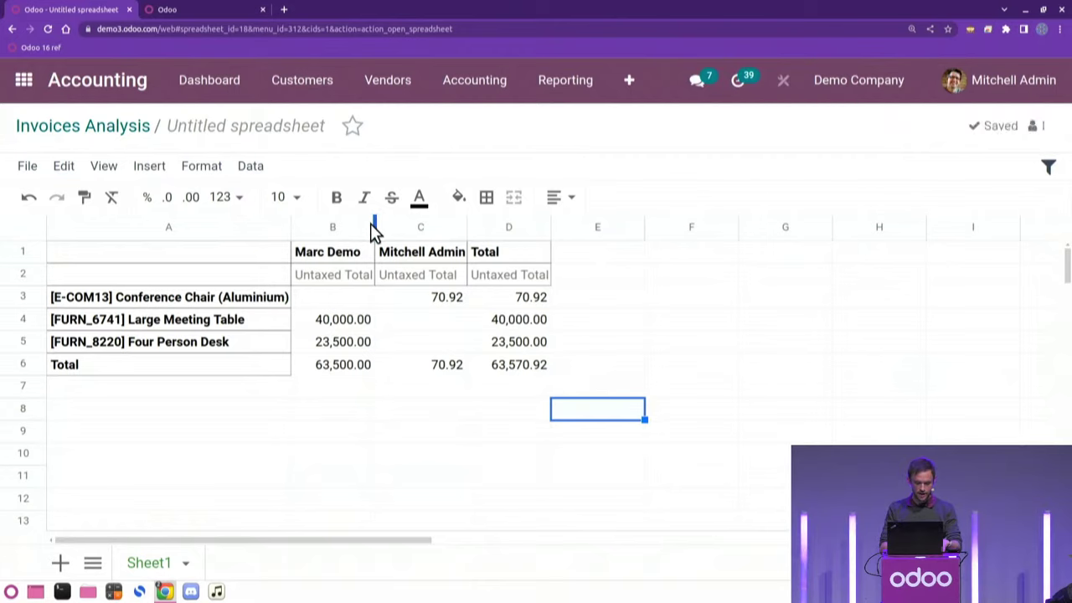
pyautogui.click(325, 255)
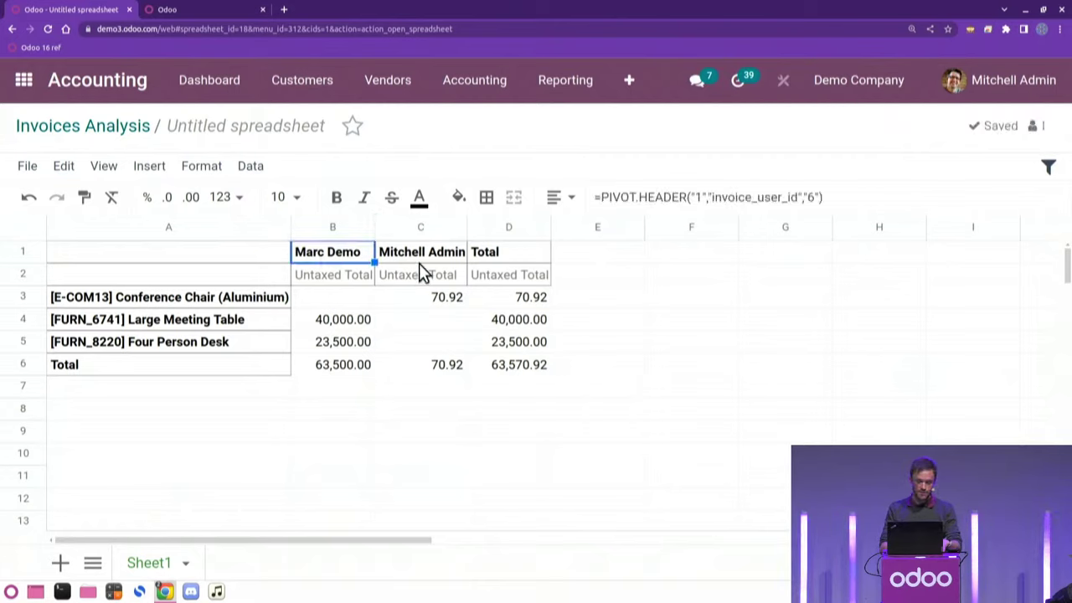
pyautogui.click(482, 432)
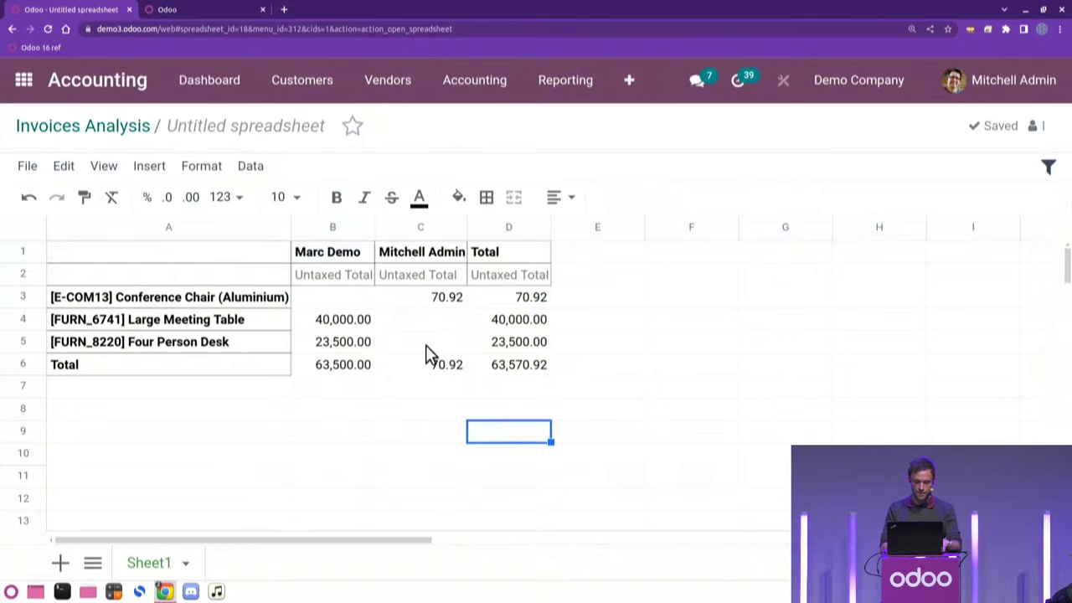
# Add the heading GOAL in cell E1, beside the pivot's Total column
pyautogui.click(606, 259)
pyautogui.write('KPI')
pyautogui.press('BackSpace')
pyautogui.write('GOAL')
pyautogui.press('Return')
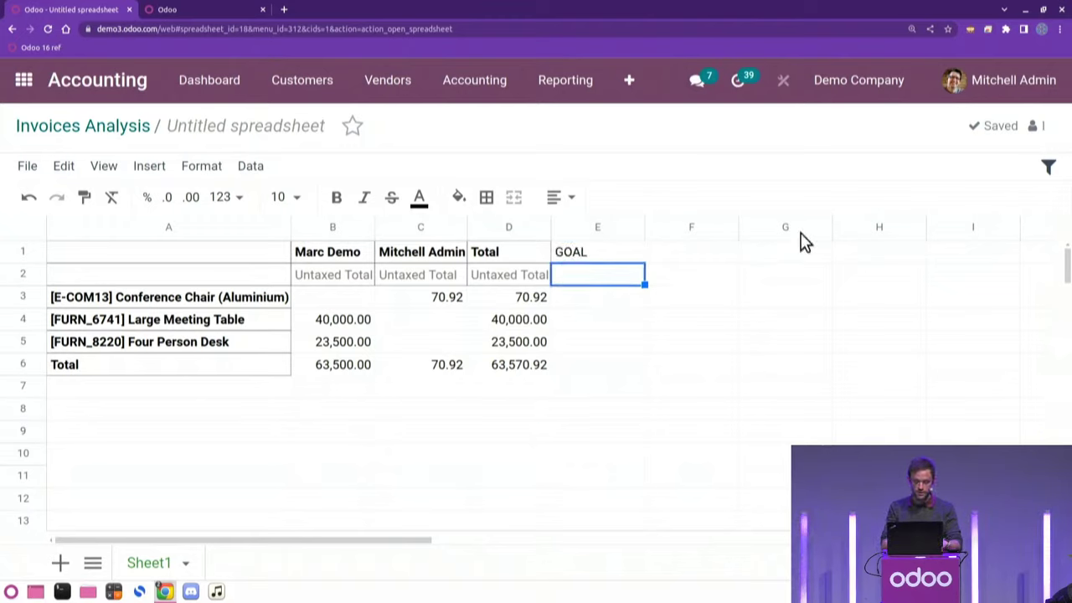
# Enter goals of 30000 for the Large Meeting Table and 25000 for the Four Person Desk in column E
pyautogui.click(615, 327)
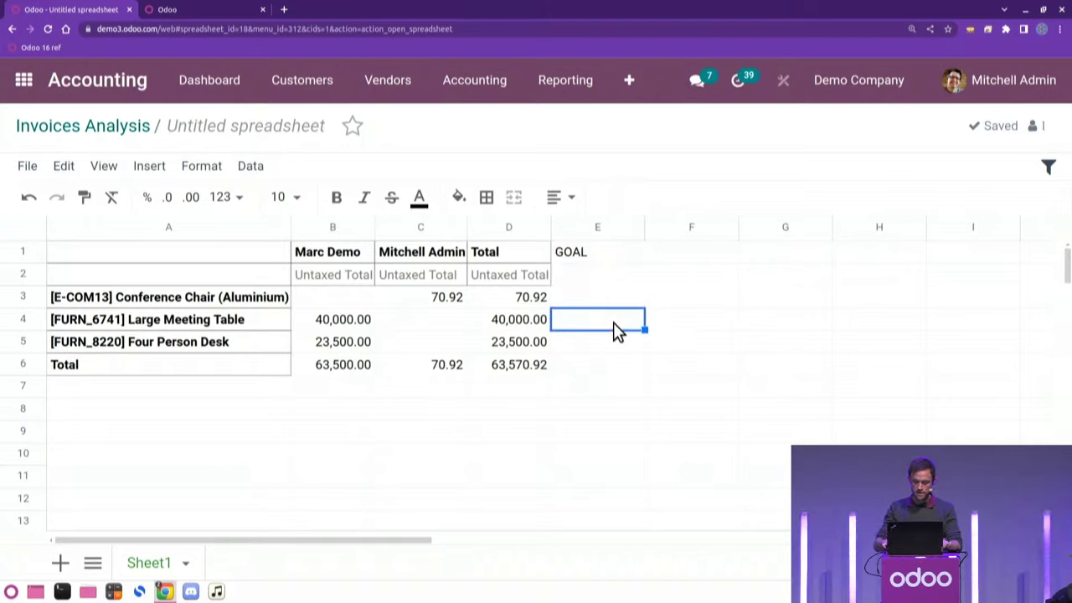
pyautogui.write('30000')
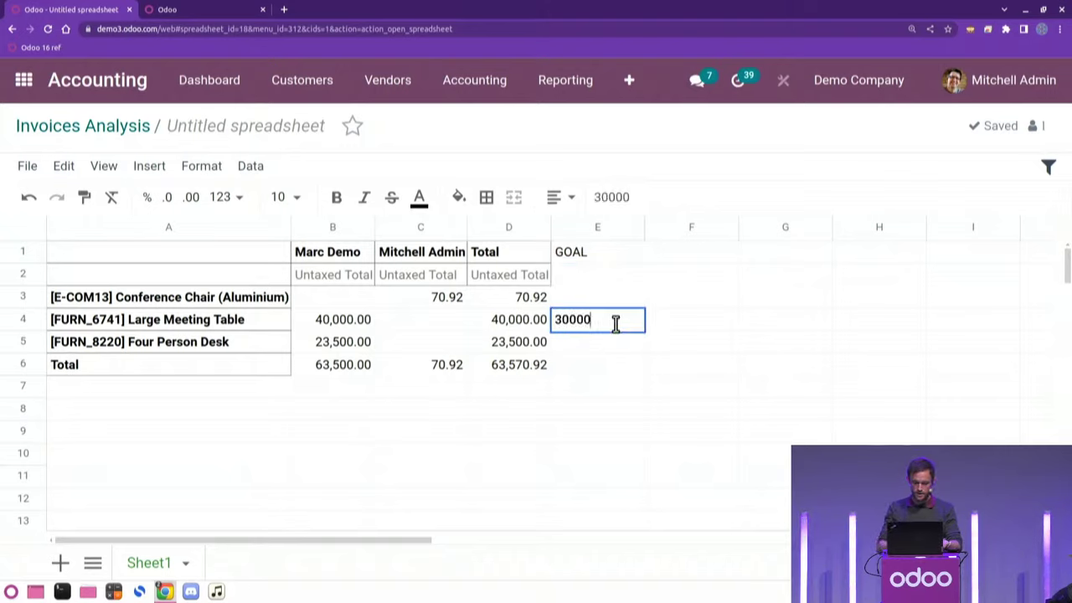
pyautogui.press('Return')
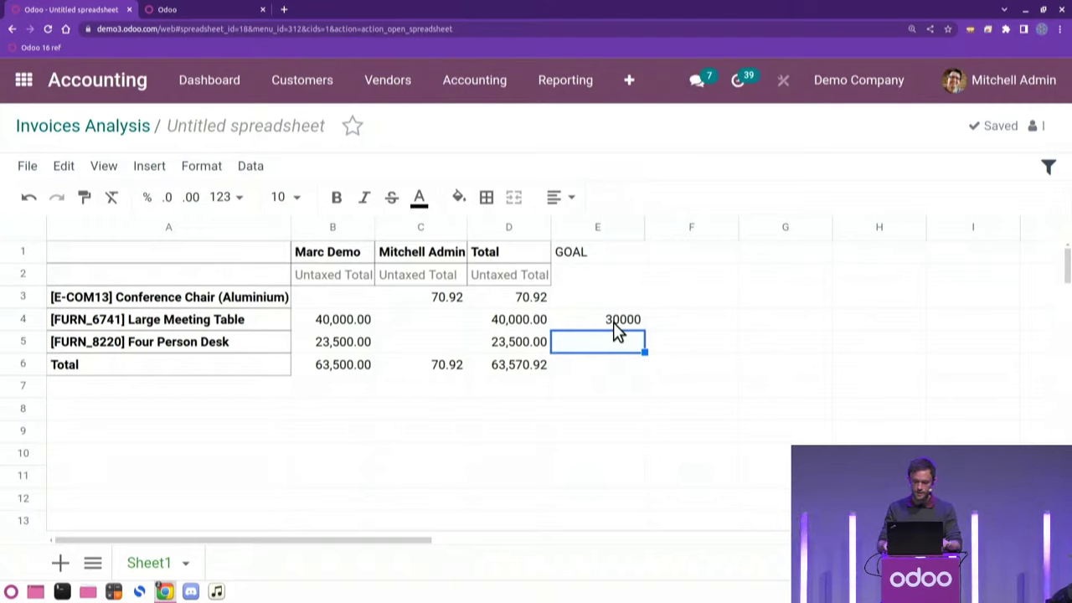
pyautogui.write('25000')
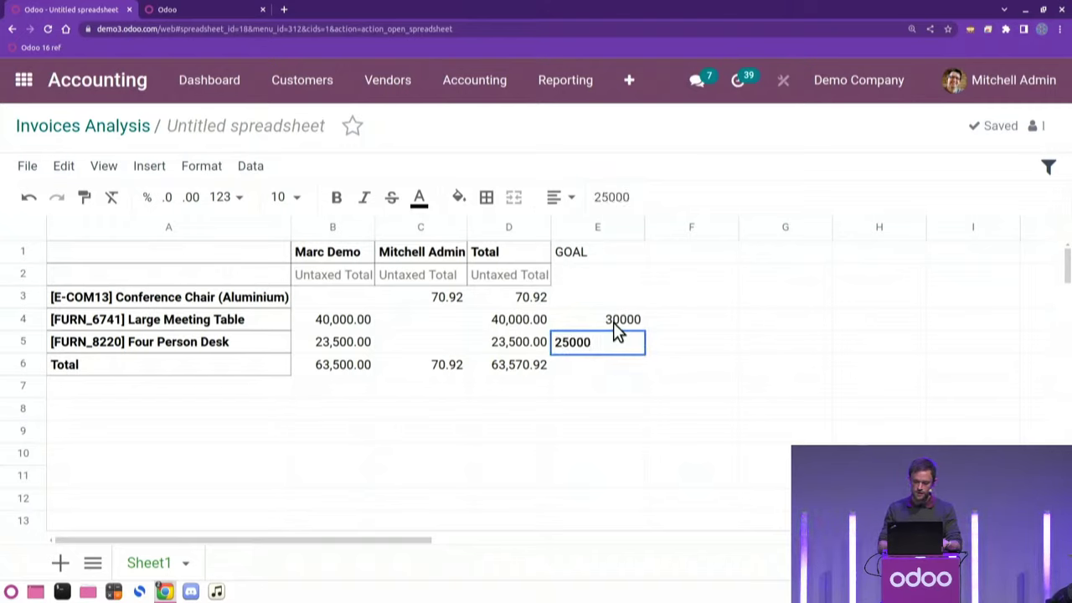
pyautogui.press('Tab')
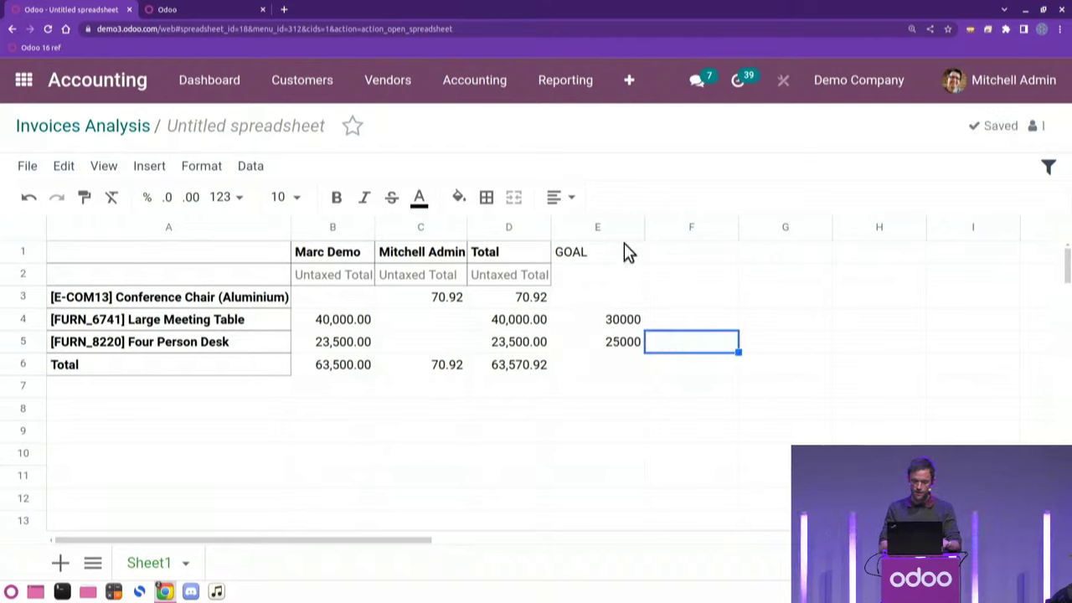
# Add an Achievement heading in F1 and calculate the Large Meeting Table's achievement in F4 with =B4/E4
pyautogui.click(705, 253)
pyautogui.write('Achievement')
pyautogui.press('Return')
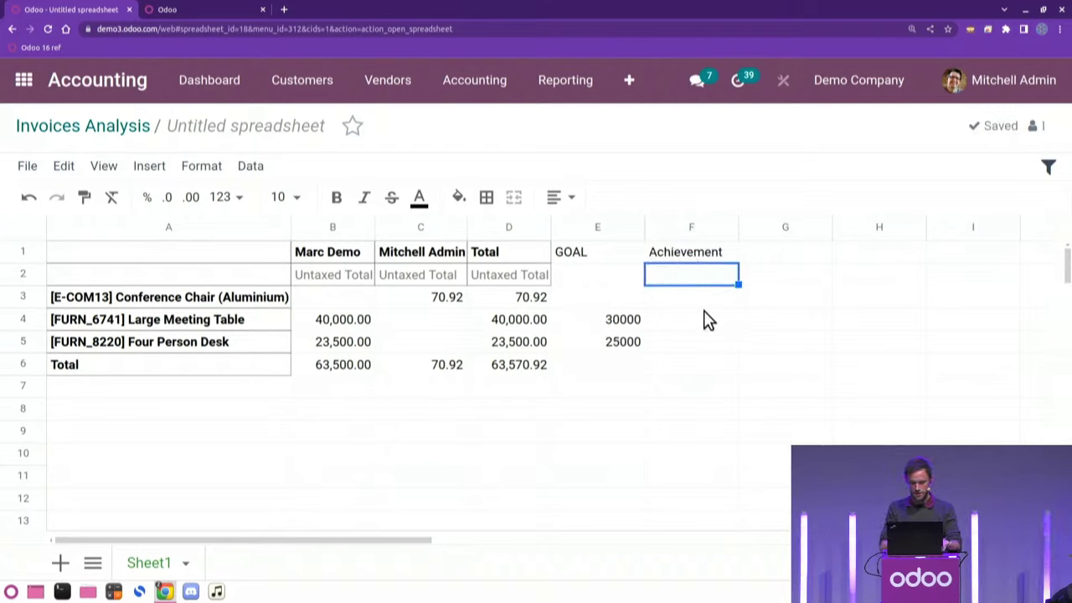
pyautogui.click(670, 319)
pyautogui.write('=')
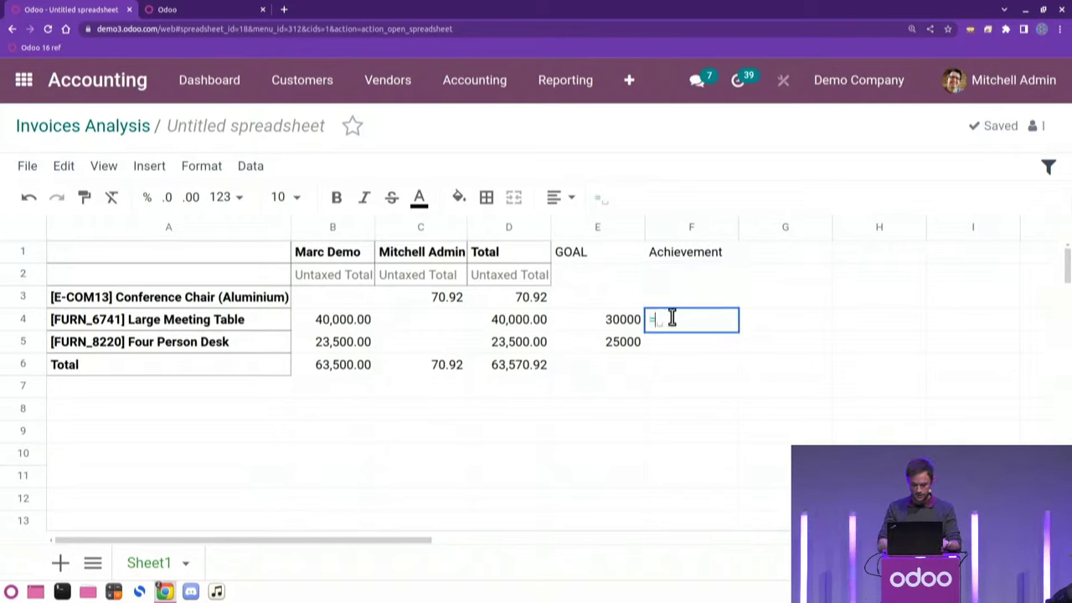
pyautogui.click(356, 329)
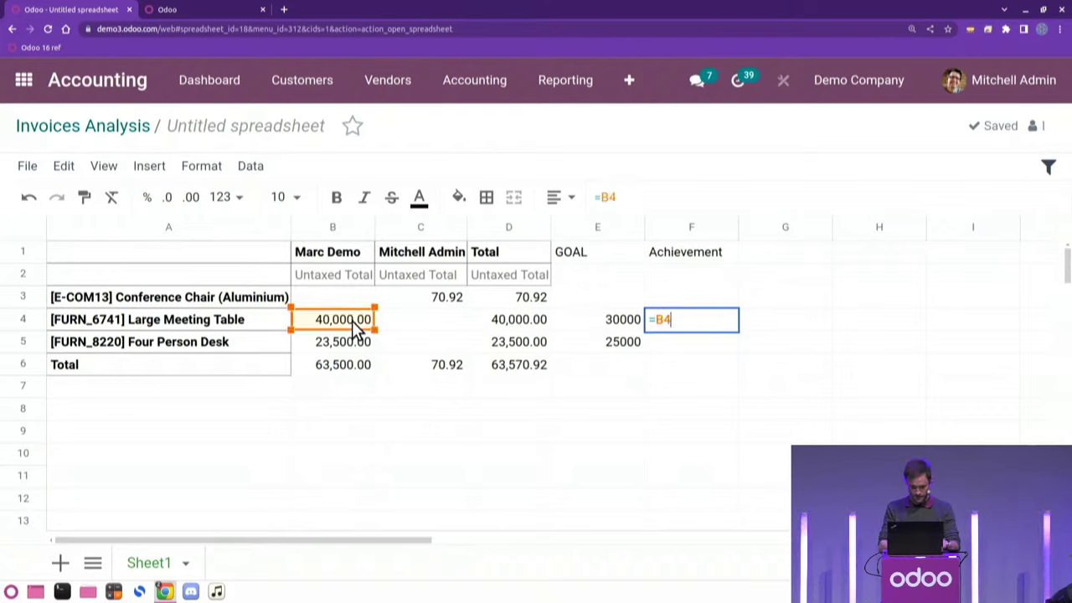
pyautogui.click(624, 327)
pyautogui.press('Return')
# Format the Large Meeting Table's achievement in F4 as a percentage
pyautogui.click(719, 322)
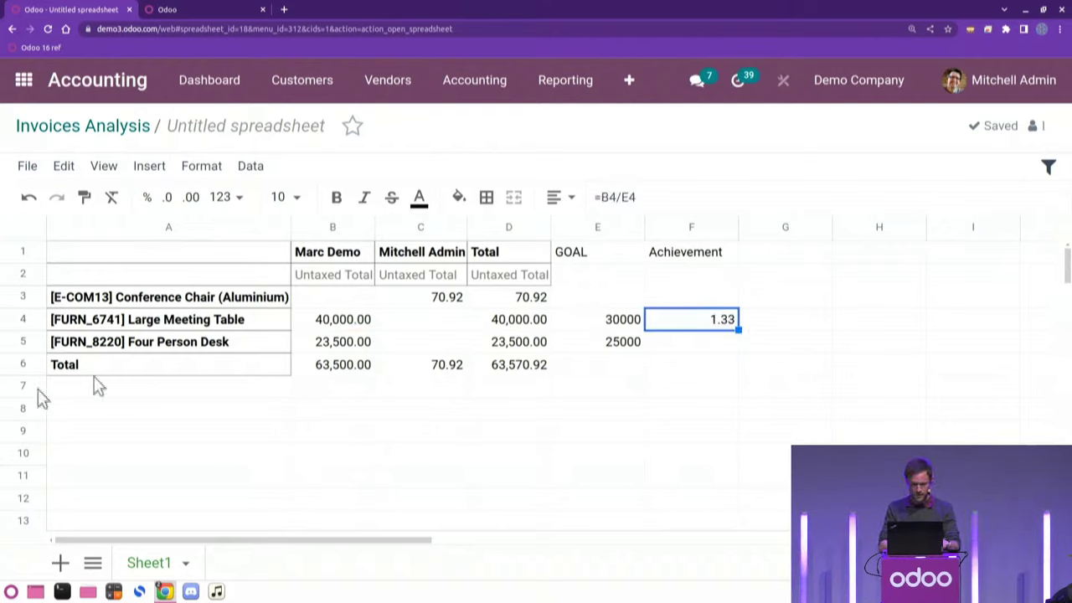
pyautogui.click(147, 197)
pyautogui.click(884, 366)
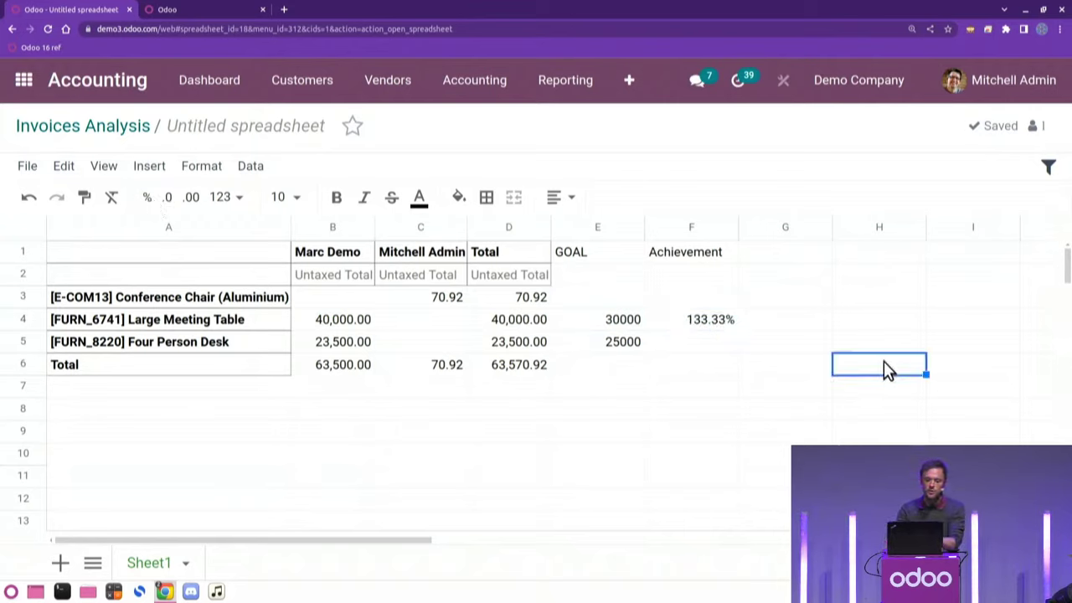
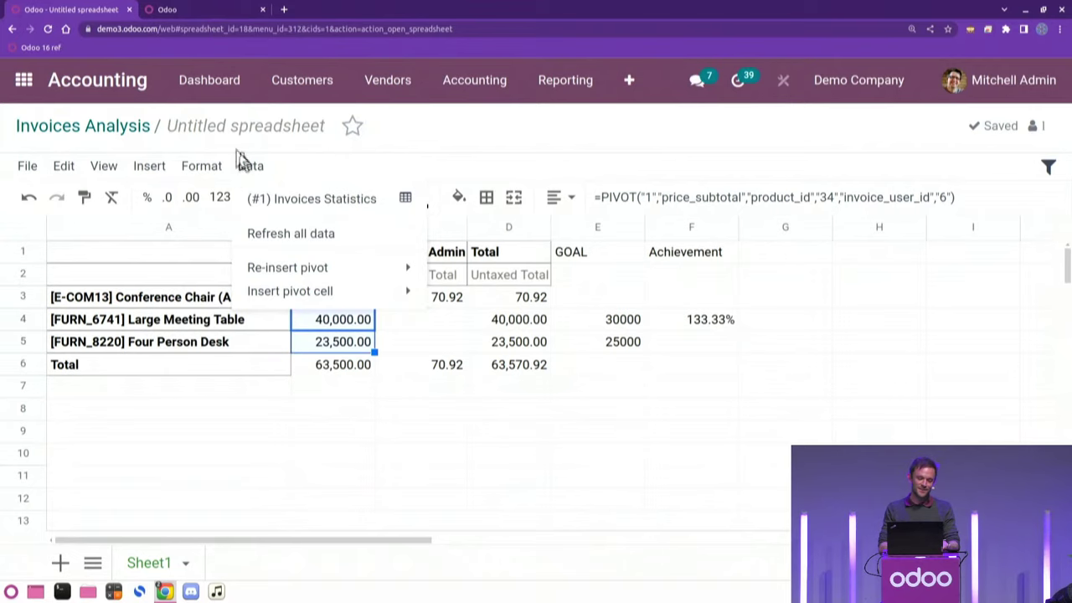
# Compare the number formats offered here with those in the Field / Repairs / Vehicles spreadsheet in the second Odoo database's Documents app
pyautogui.moveTo(182, 173)
pyautogui.moveTo(218, 203)
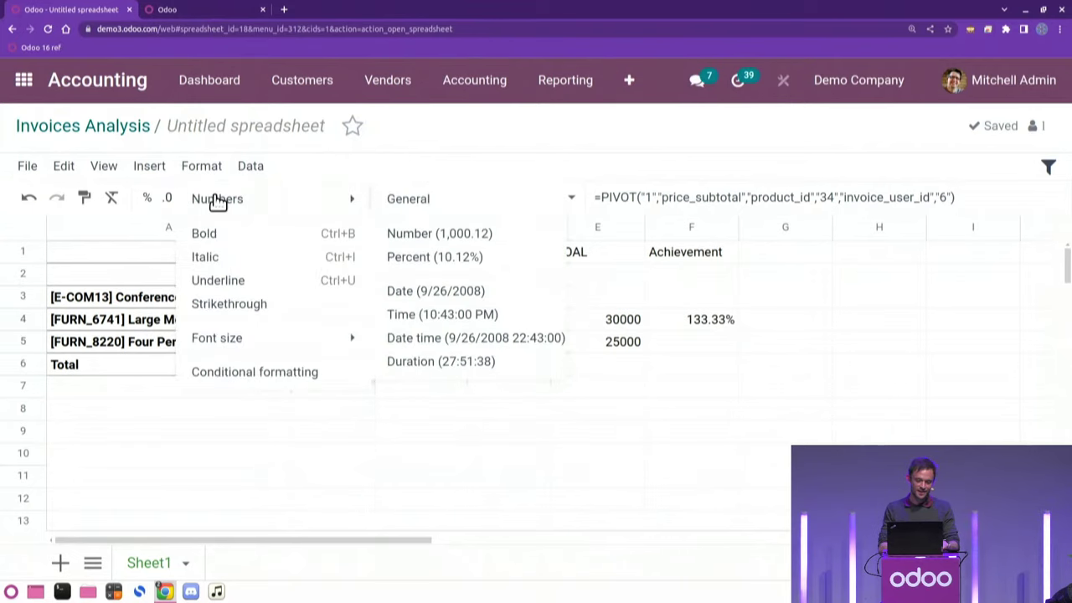
pyautogui.click(179, 10)
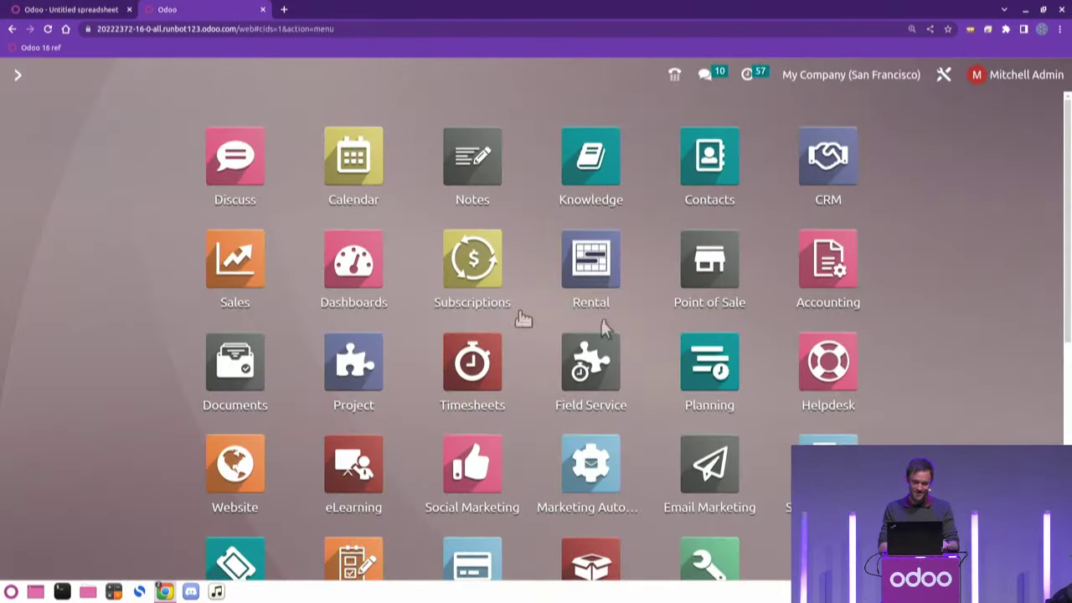
pyautogui.click(250, 365)
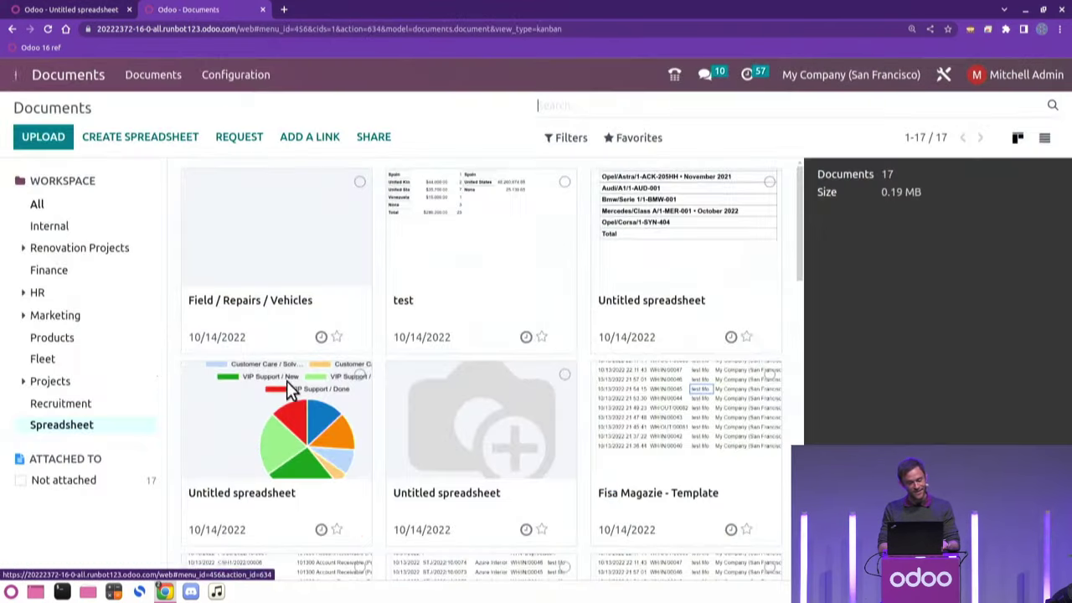
pyautogui.click(262, 264)
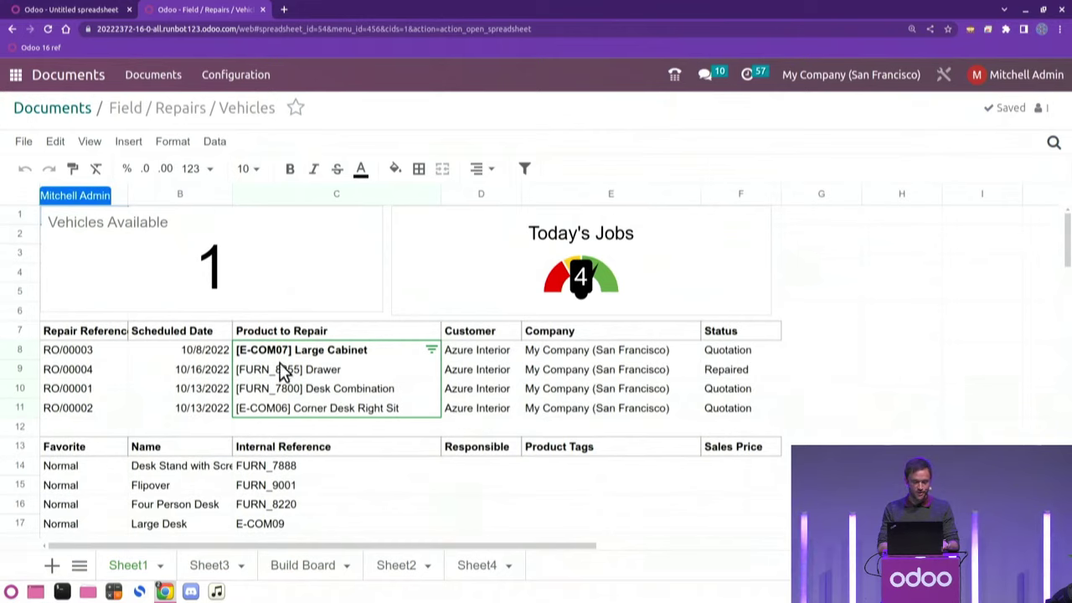
pyautogui.click(903, 334)
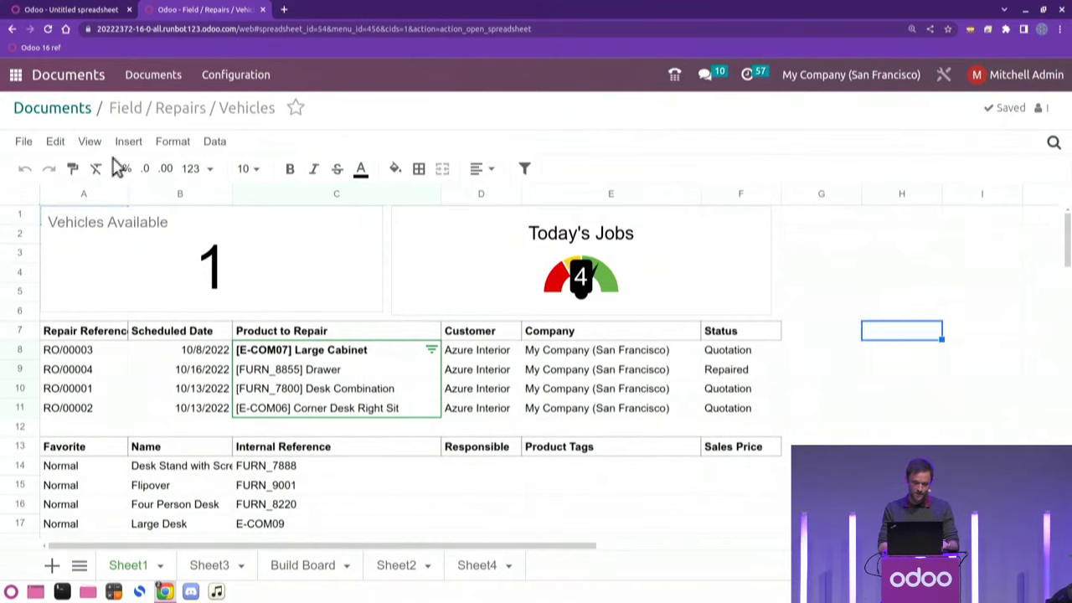
pyautogui.click(170, 142)
pyautogui.moveTo(216, 171)
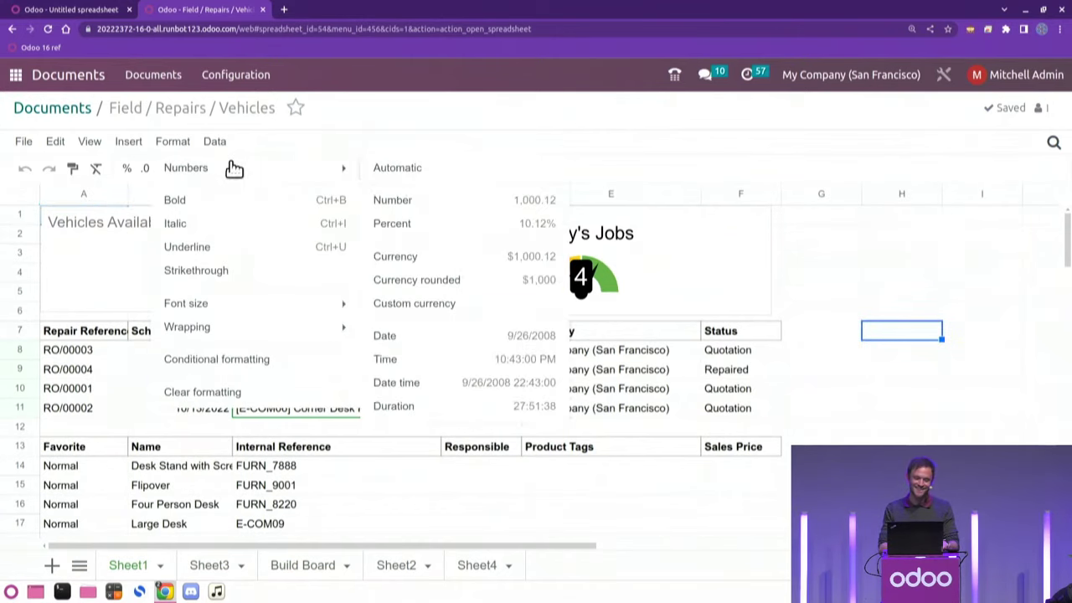
# Open Accounting's Invoice Analysis report in the second Odoo database and show it as a pivot table
pyautogui.click(14, 75)
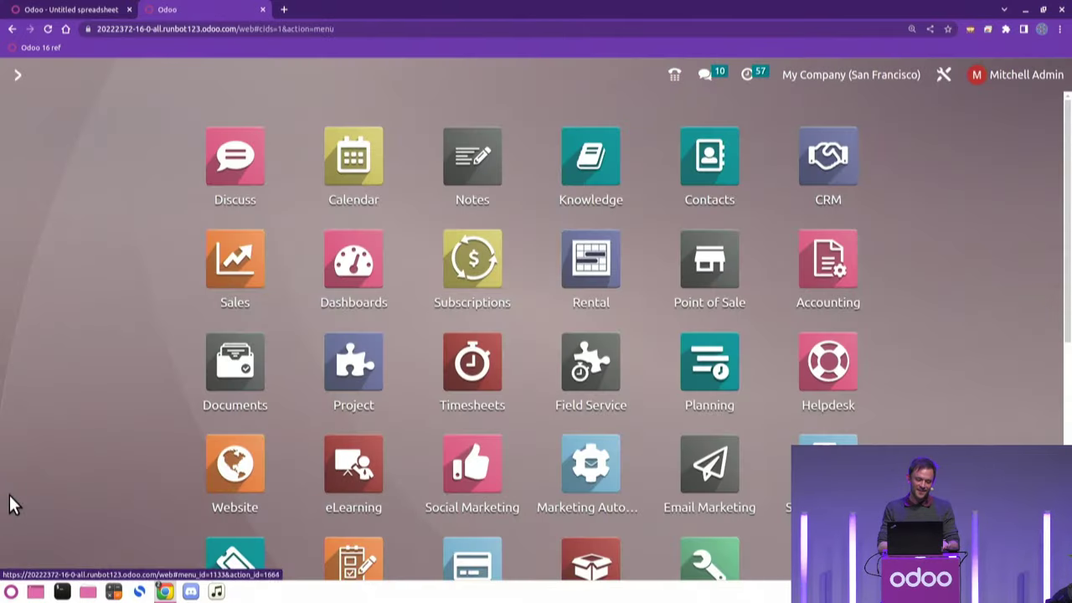
pyautogui.scroll(-2, 9, 500)
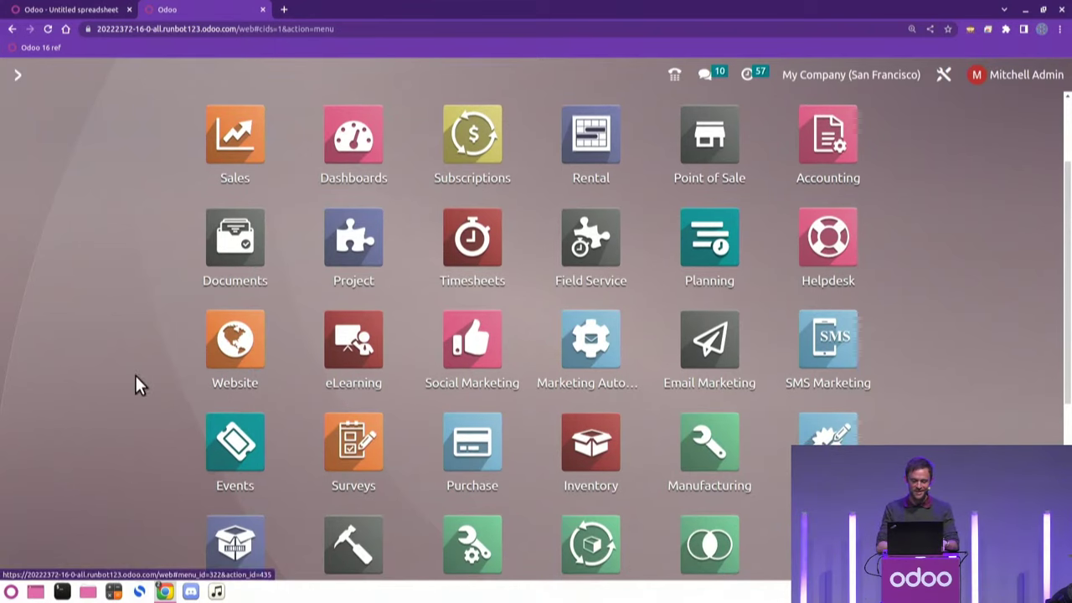
pyautogui.scroll(-3, 134, 382)
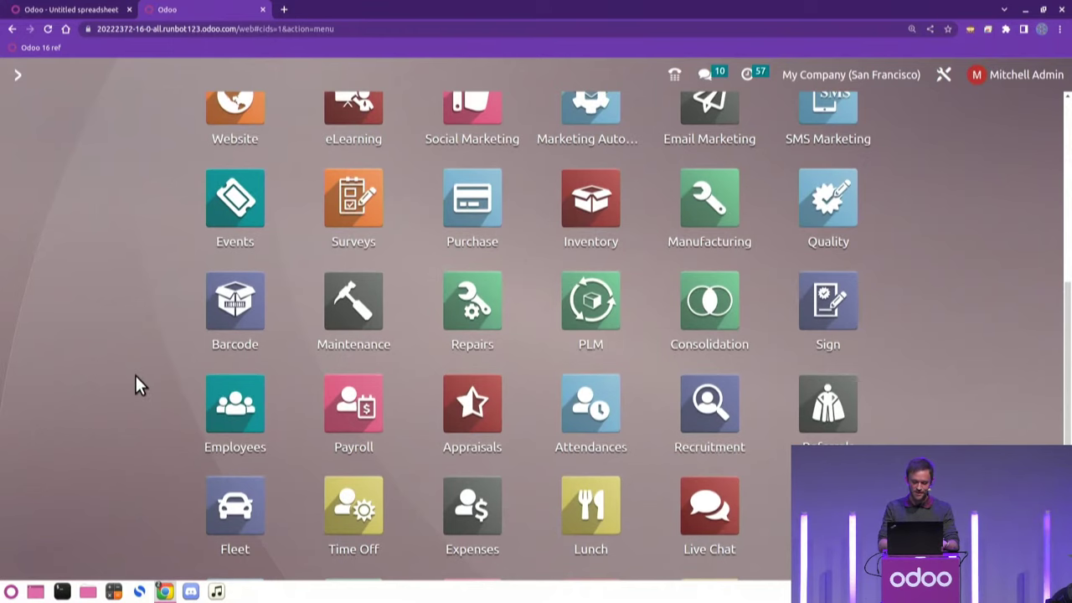
pyautogui.write('invoic')
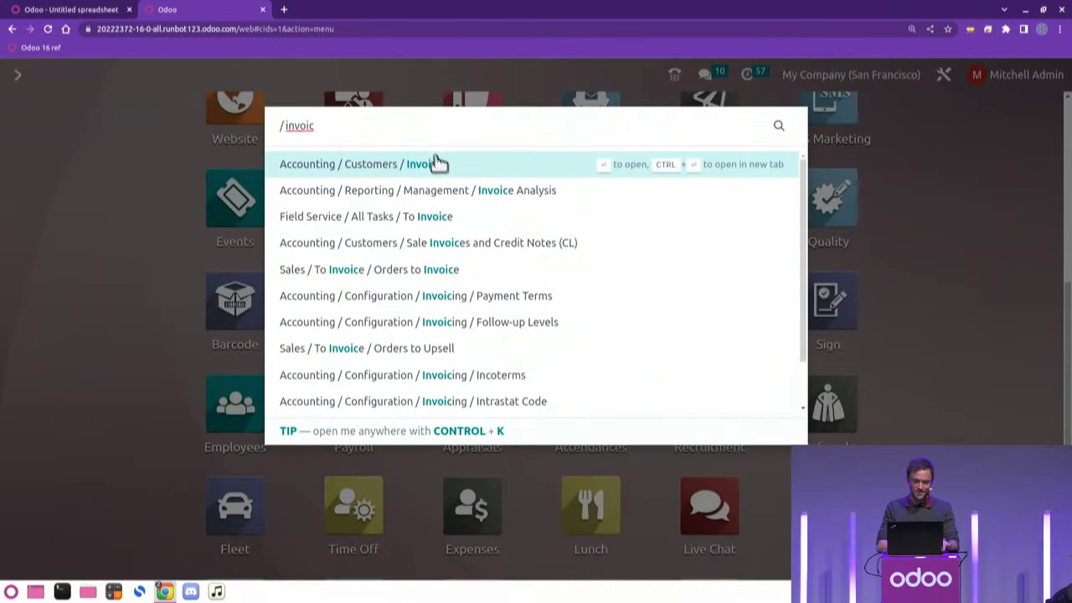
pyautogui.click(435, 190)
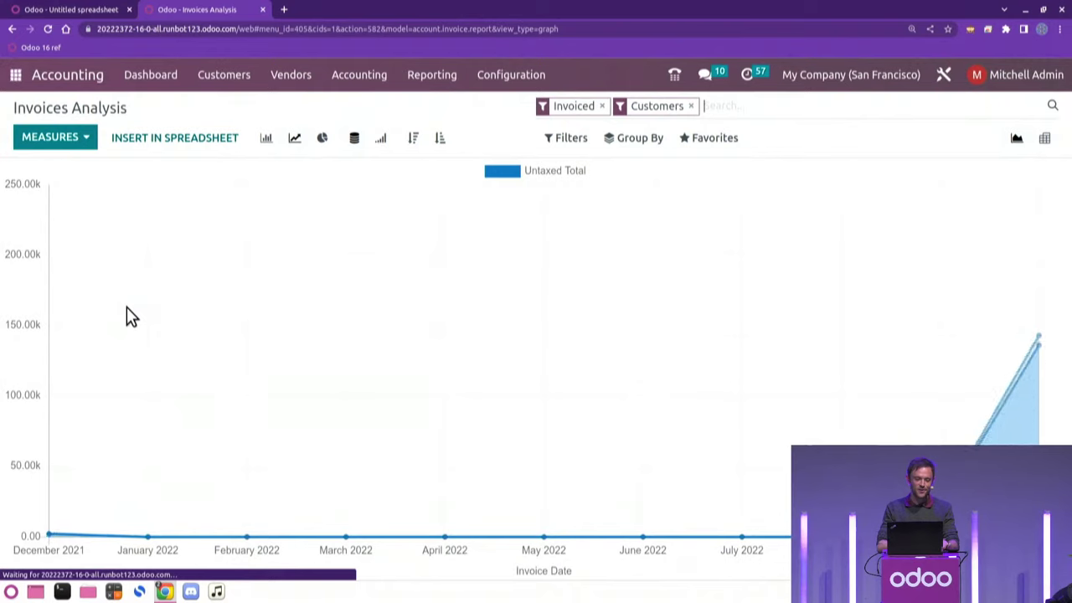
pyautogui.click(1046, 140)
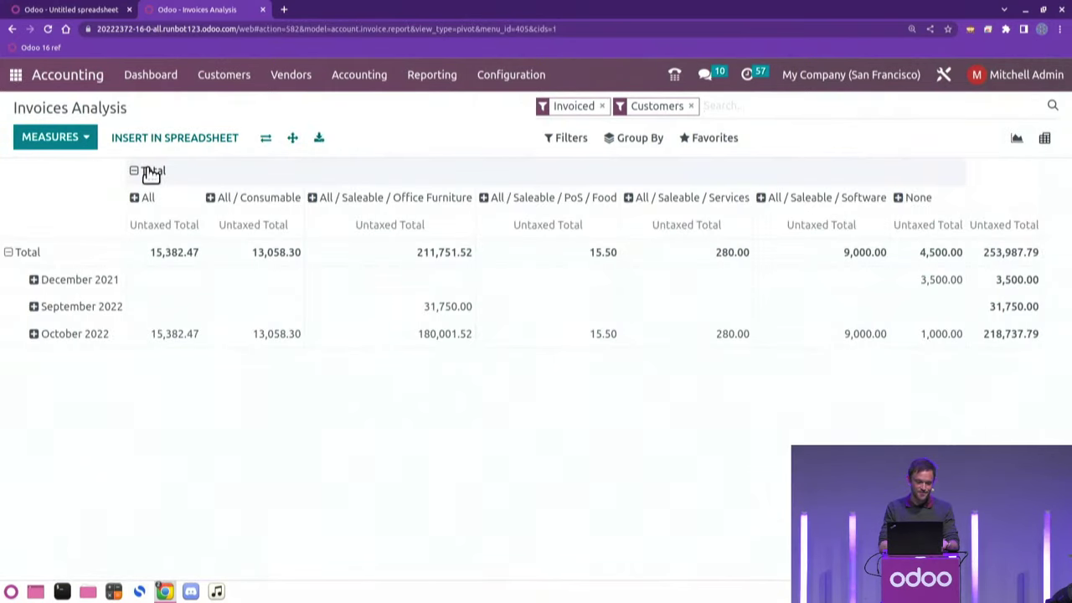
# Collapse the pivot's existing row and column groups and group its columns by Salesperson
pyautogui.click(149, 171)
pyautogui.click(20, 225)
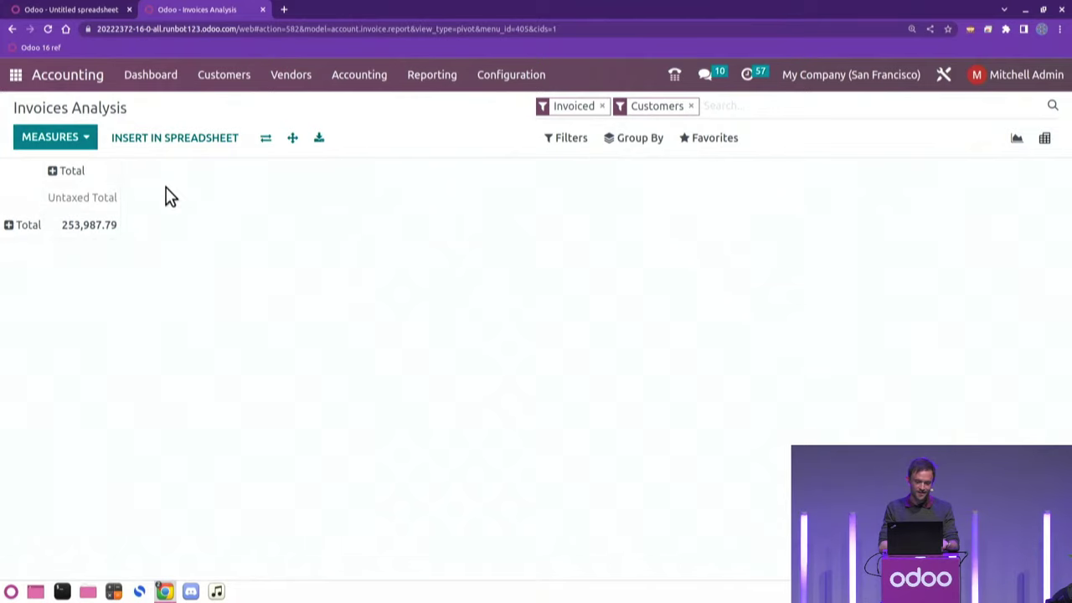
pyautogui.click(55, 174)
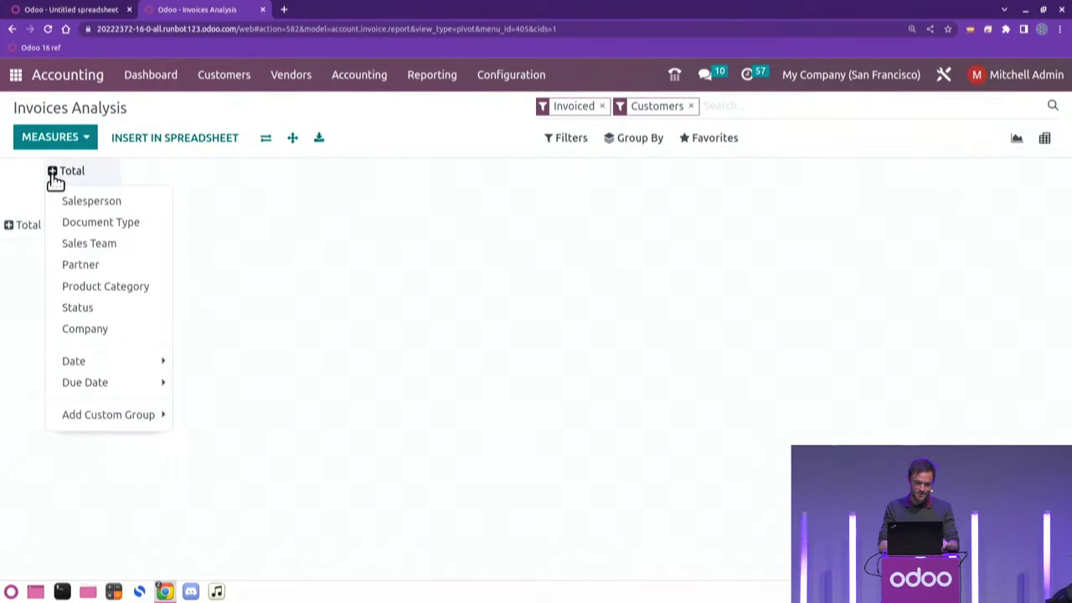
pyautogui.click(100, 414)
pyautogui.click(220, 418)
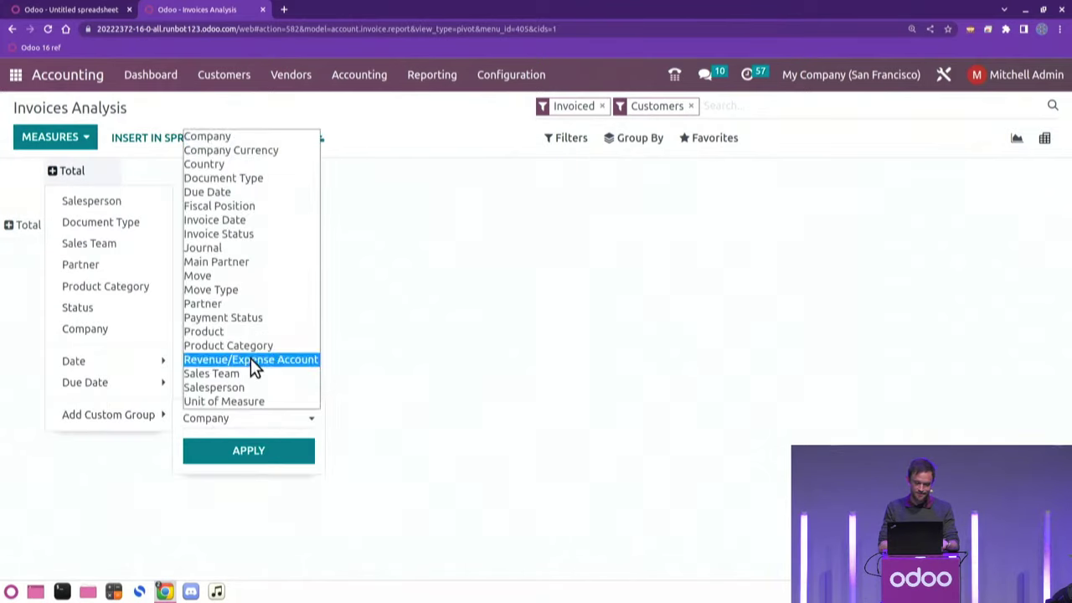
pyautogui.click(241, 387)
pyautogui.click(241, 452)
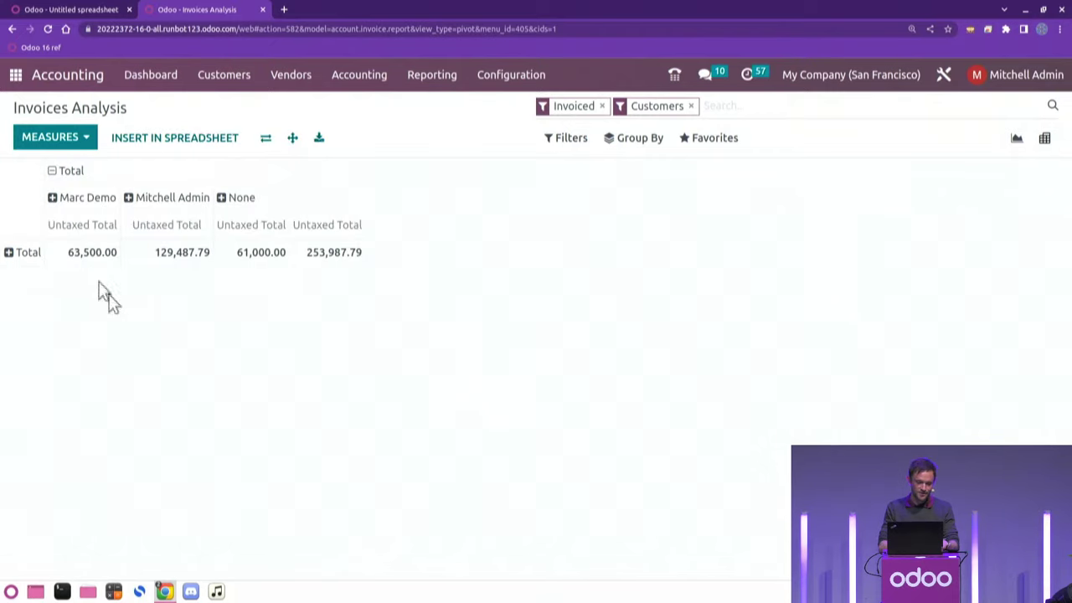
# Group the pivot's rows by Product using a custom group
pyautogui.click(21, 253)
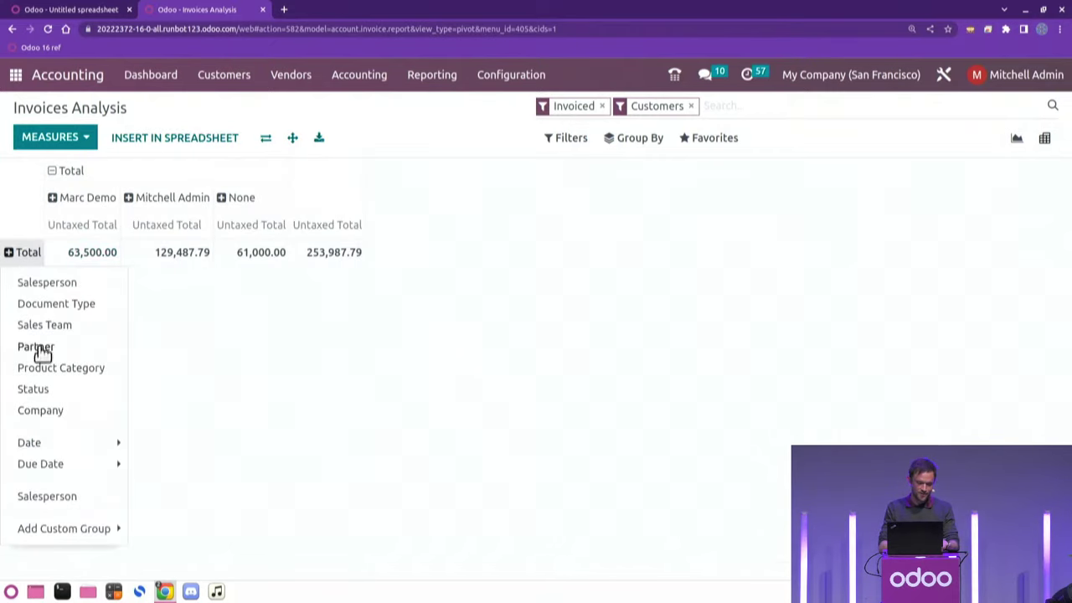
pyautogui.click(73, 530)
pyautogui.click(166, 510)
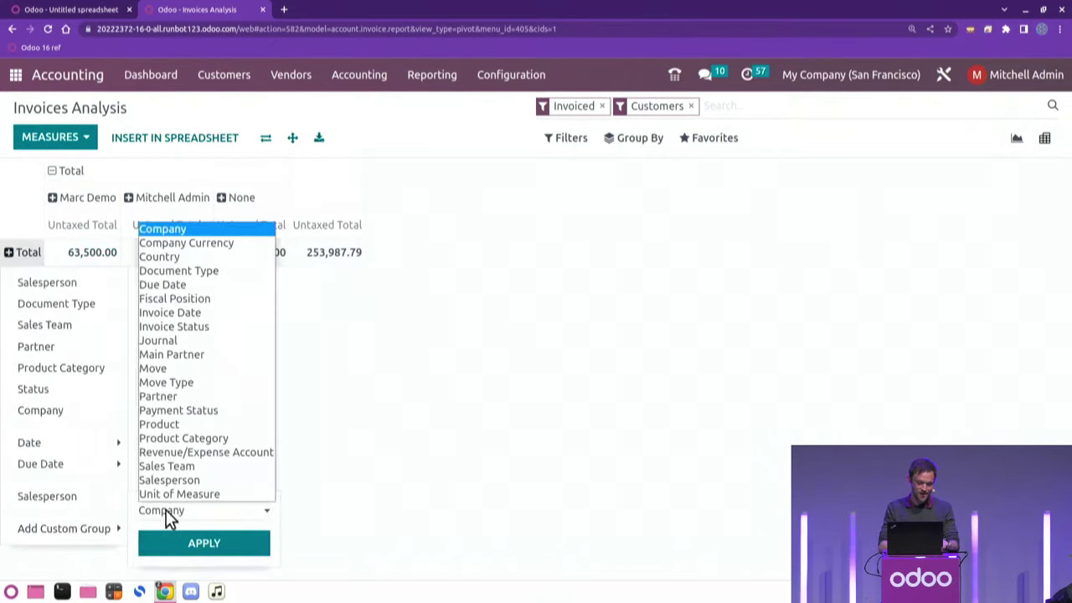
pyautogui.click(170, 423)
pyautogui.click(207, 543)
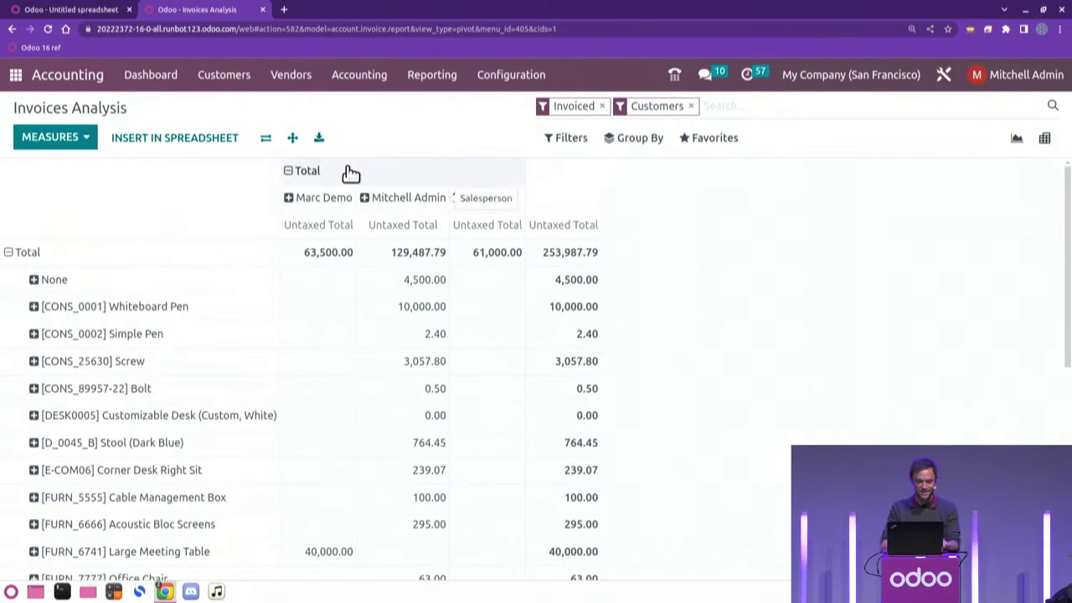
# Insert the pivot into a new blank spreadsheet and close the open chat windows covering it
pyautogui.click(150, 142)
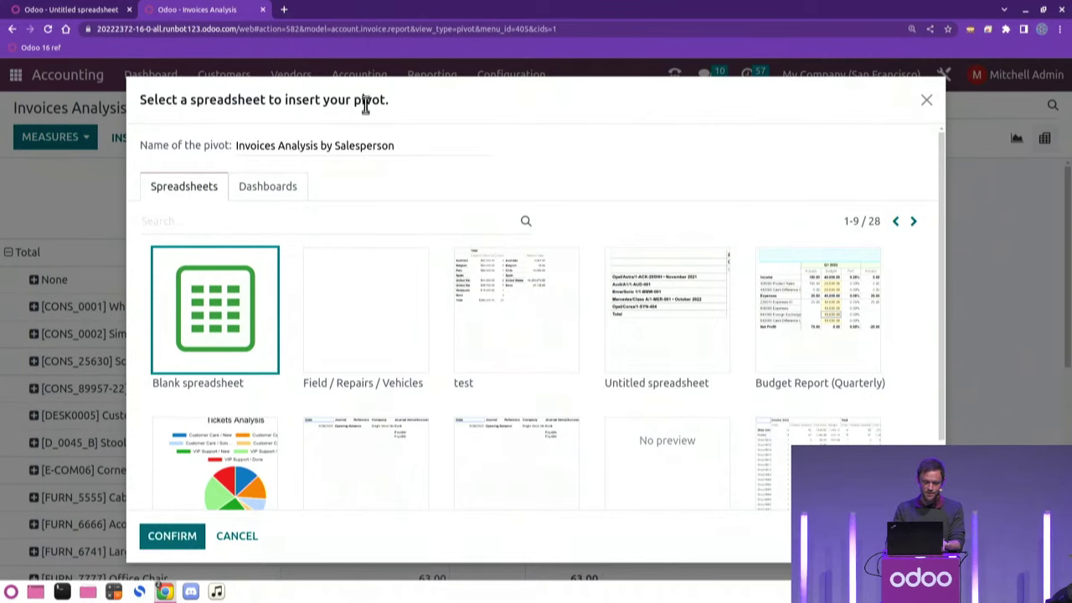
pyautogui.tripleClick(361, 143)
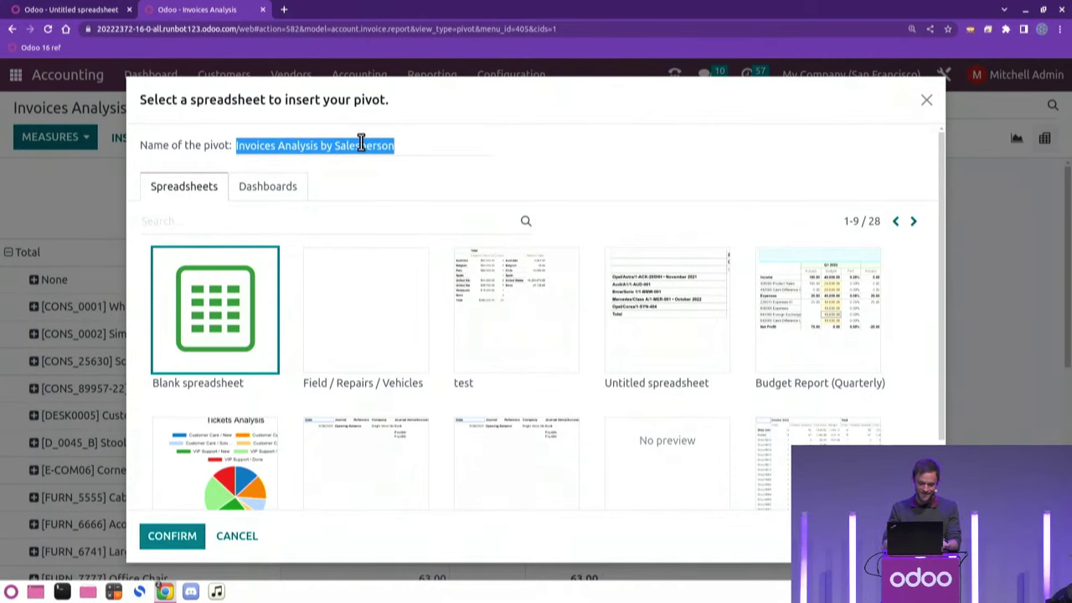
pyautogui.click(175, 542)
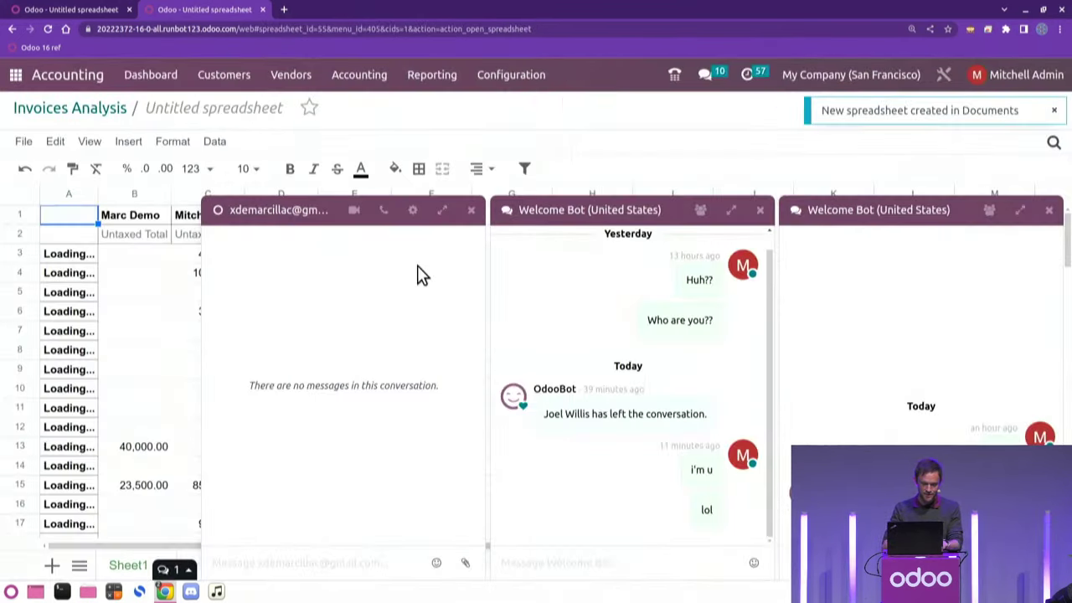
pyautogui.click(471, 210)
pyautogui.click(760, 210)
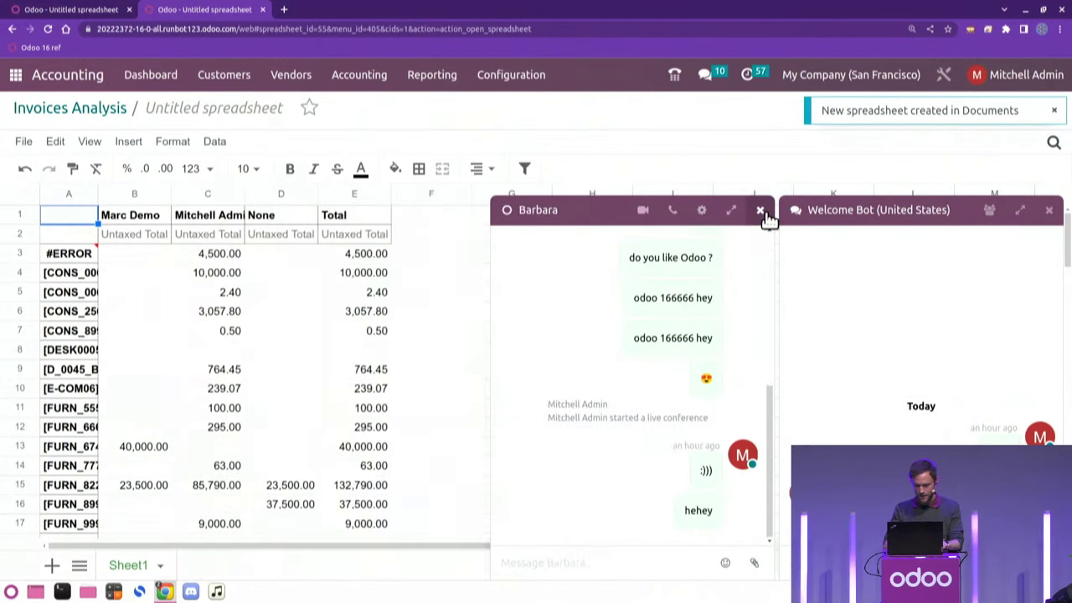
pyautogui.click(759, 210)
pyautogui.click(1048, 210)
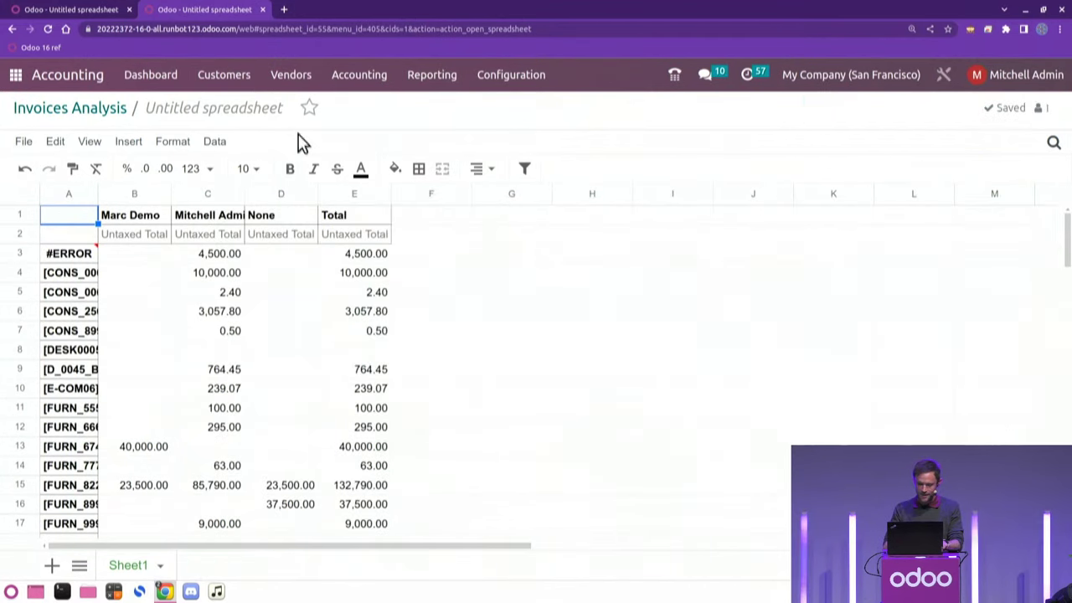
# Enter the heading Target in cell G1
pyautogui.click(467, 291)
pyautogui.click(509, 218)
pyautogui.write('Th')
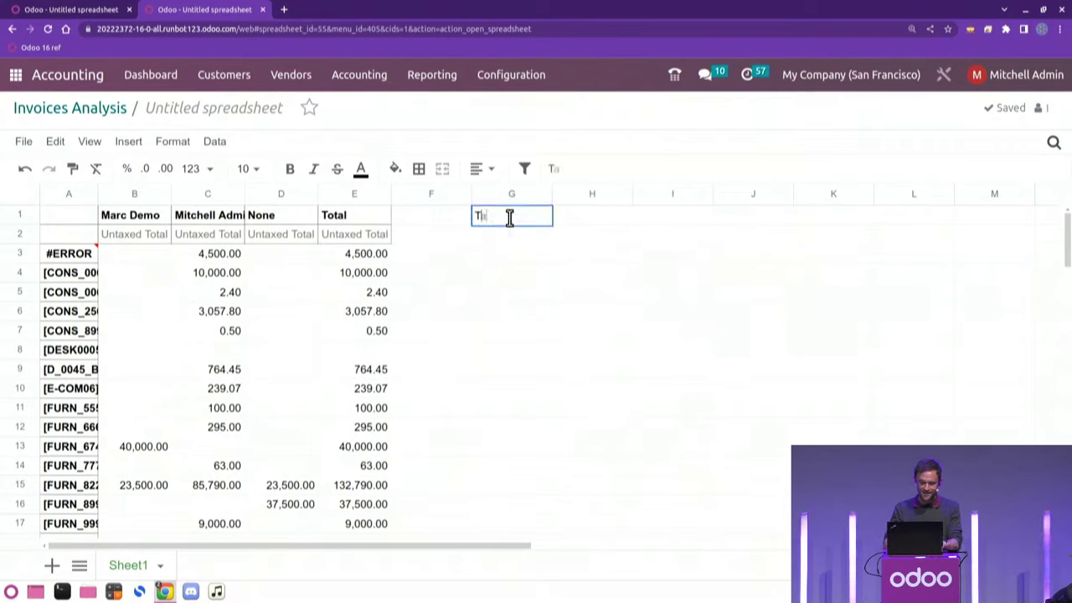
pyautogui.write('rget')
pyautogui.press('Return')
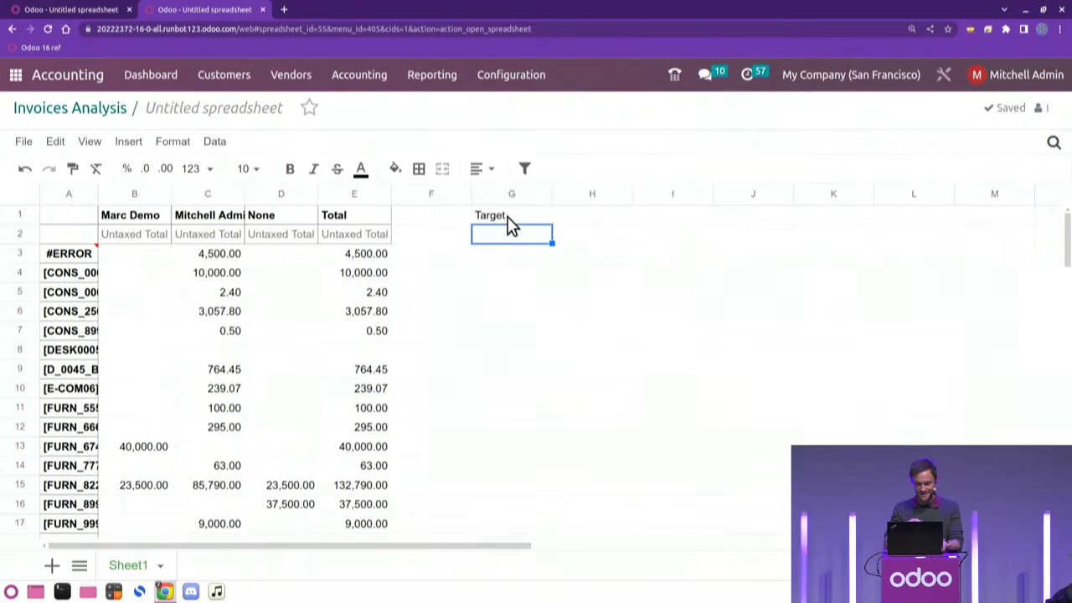
# Enter a target of 20000 in G3 and fill it down to G17
pyautogui.click(521, 258)
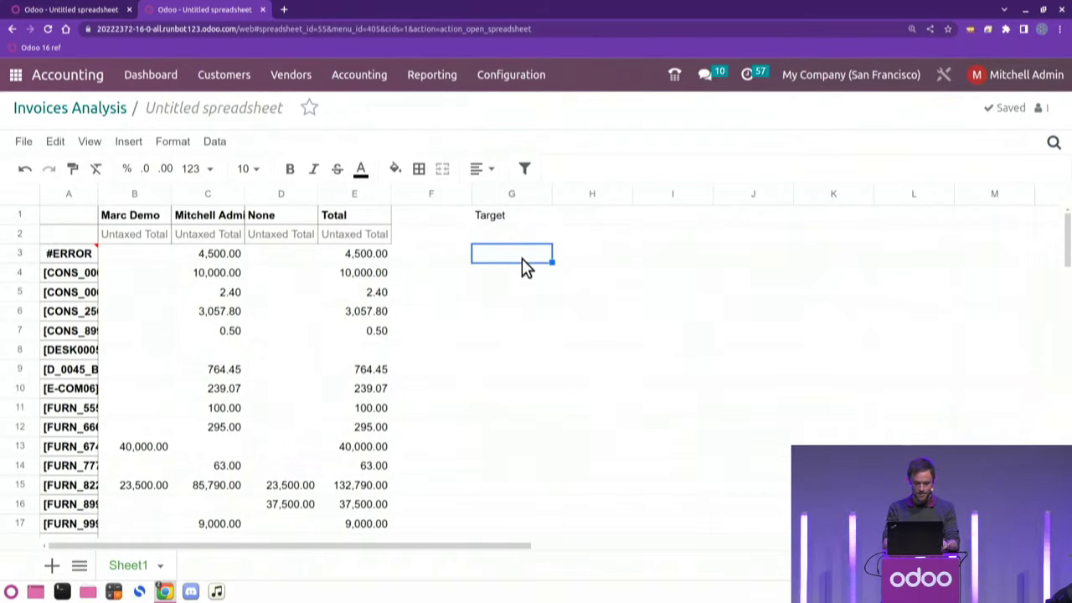
pyautogui.write('20000')
pyautogui.press('Tab')
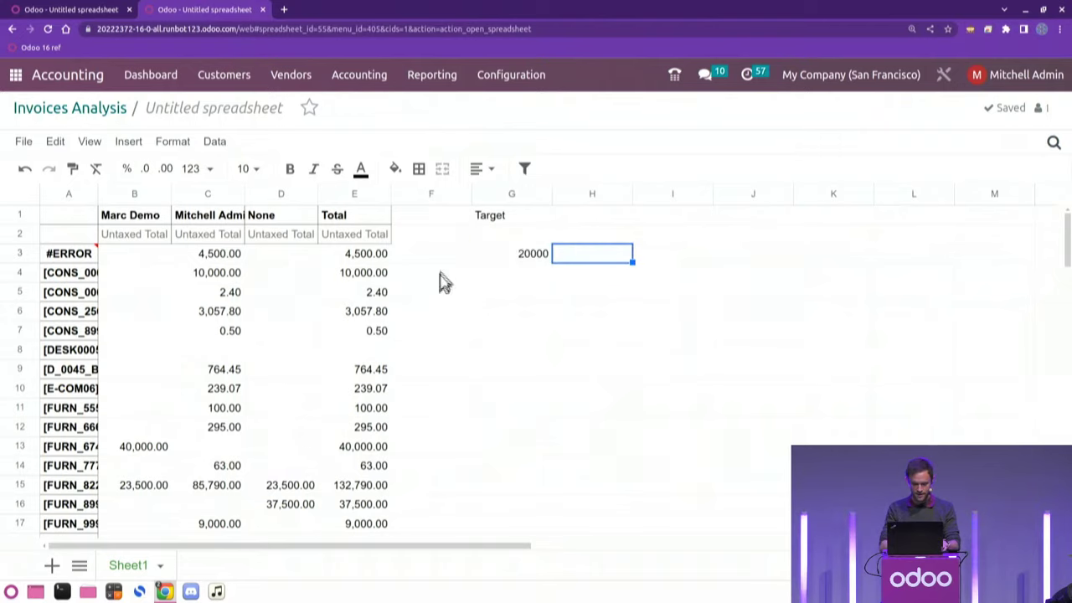
pyautogui.click(505, 261)
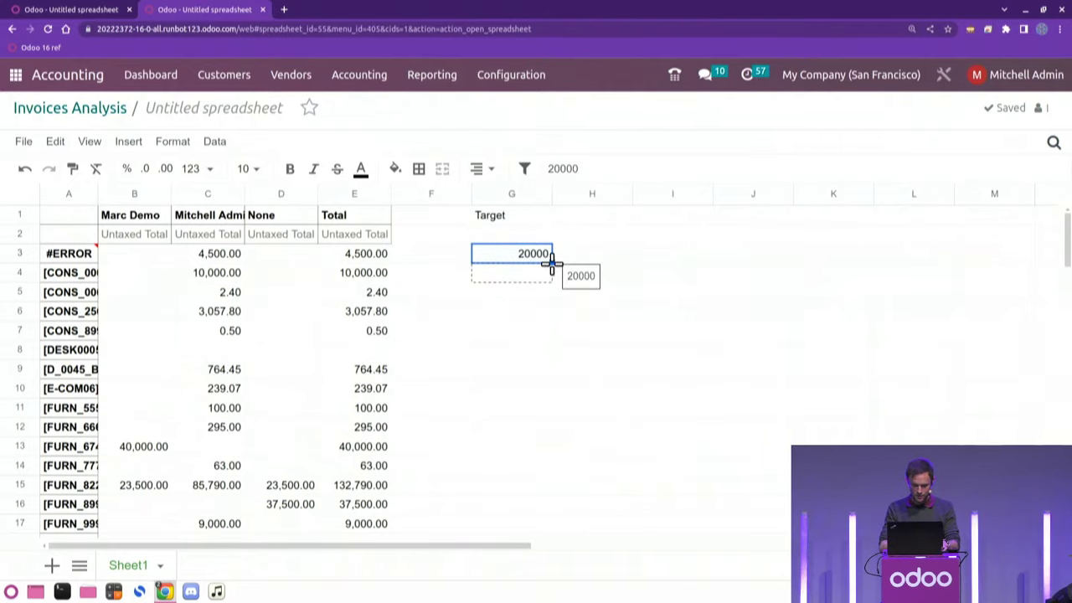
pyautogui.moveTo(551, 265); pyautogui.dragTo(529, 525)
# Add the heading Achievement in H1 and calculate =E3/G3 in H3, formatted as a percentage
pyautogui.click(604, 224)
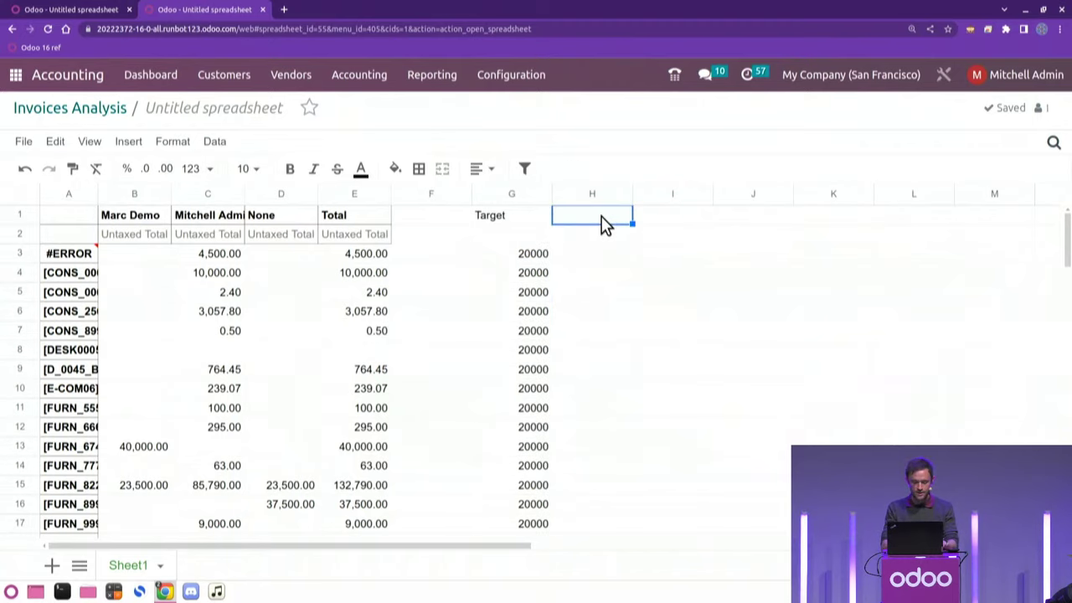
pyautogui.press('Return')
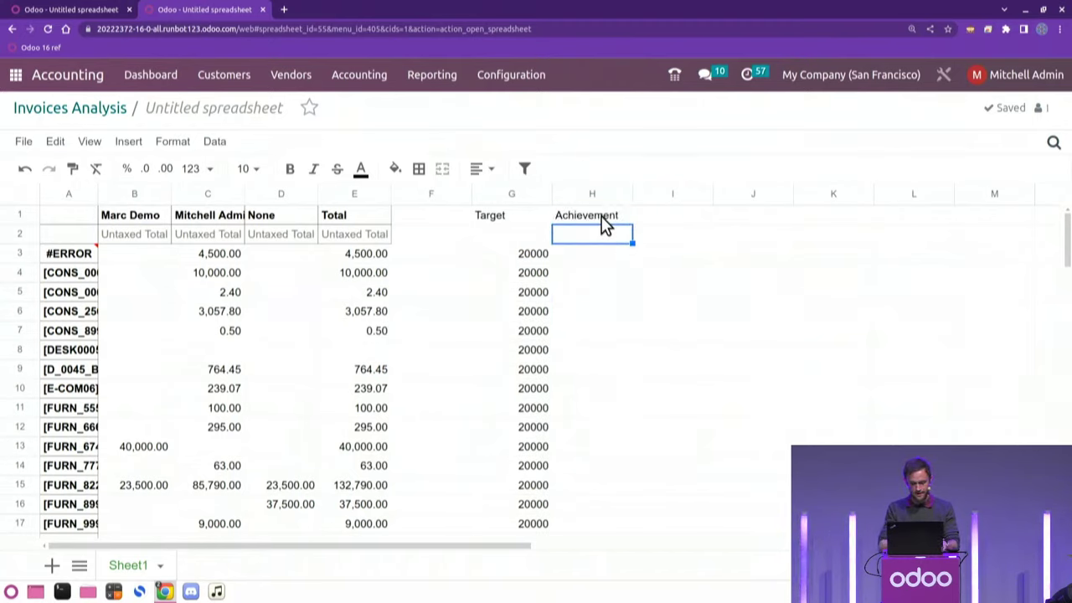
pyautogui.write('=')
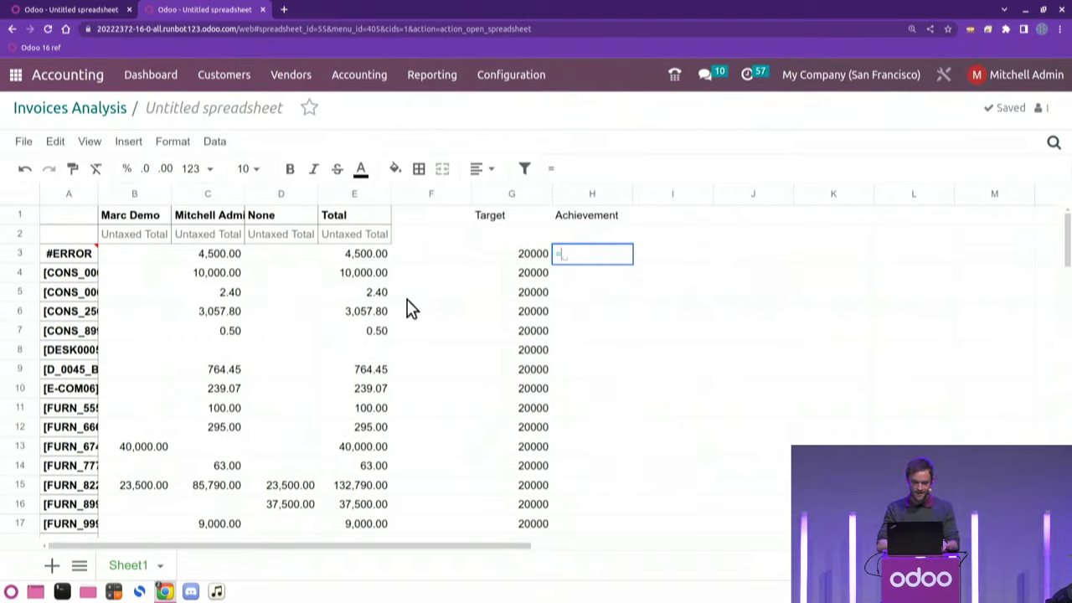
pyautogui.write('E3/')
pyautogui.click(520, 259)
pyautogui.press('Return')
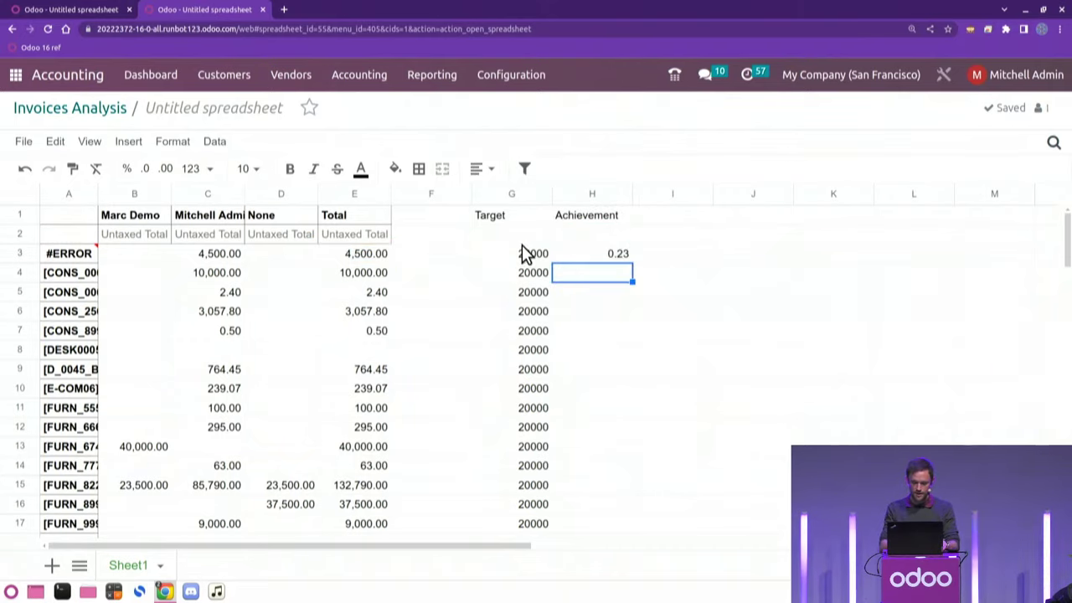
pyautogui.click(586, 253)
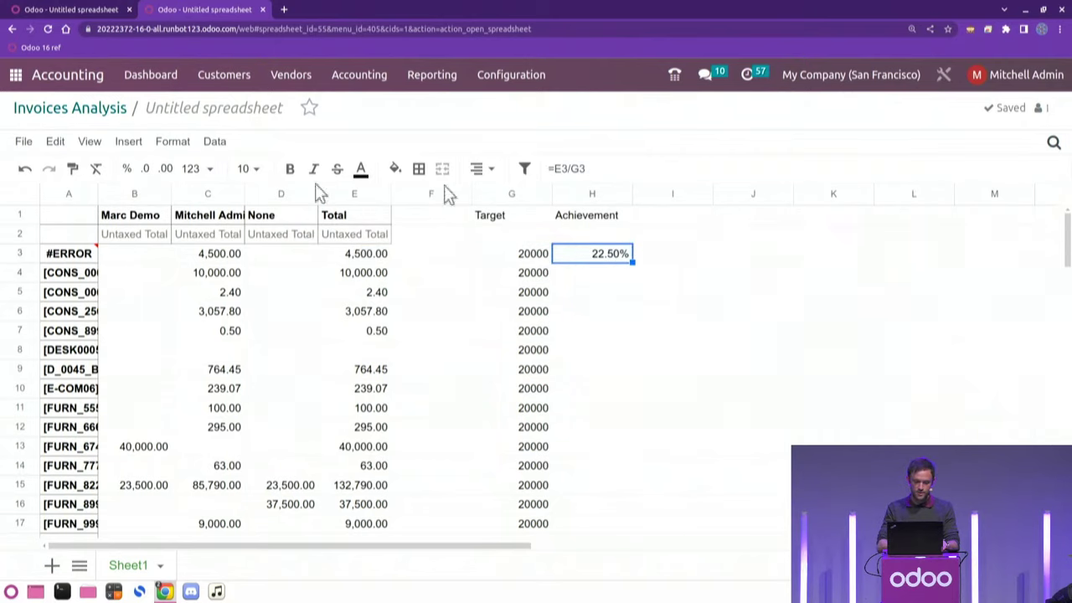
pyautogui.click(636, 293)
# Start a custom currency format for the target values in G3:G17 with Euro (EUR) as the currency
pyautogui.click(532, 261)
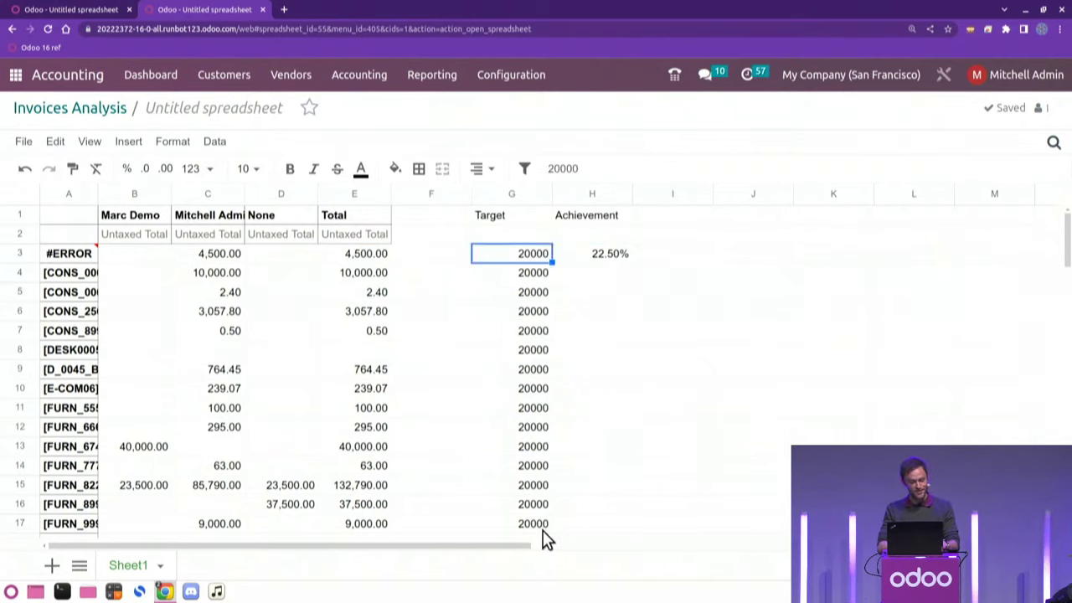
pyautogui.scroll(-2, 545, 536)
pyautogui.keyDown('shift'); pyautogui.click(529, 452); pyautogui.keyUp('shift')
pyautogui.scroll(2, 544, 419)
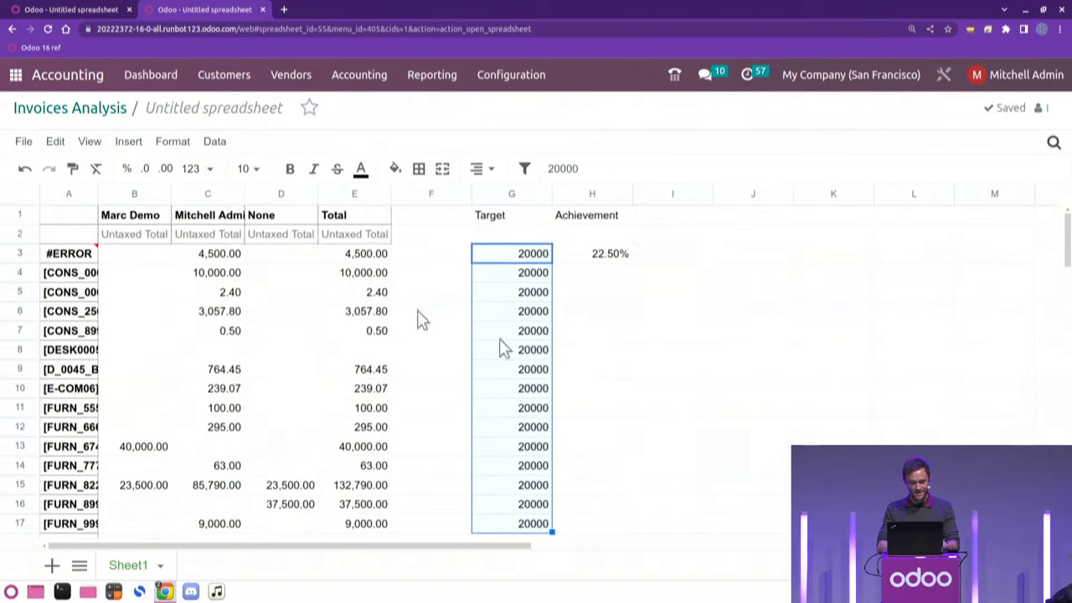
pyautogui.click(173, 142)
pyautogui.moveTo(184, 170)
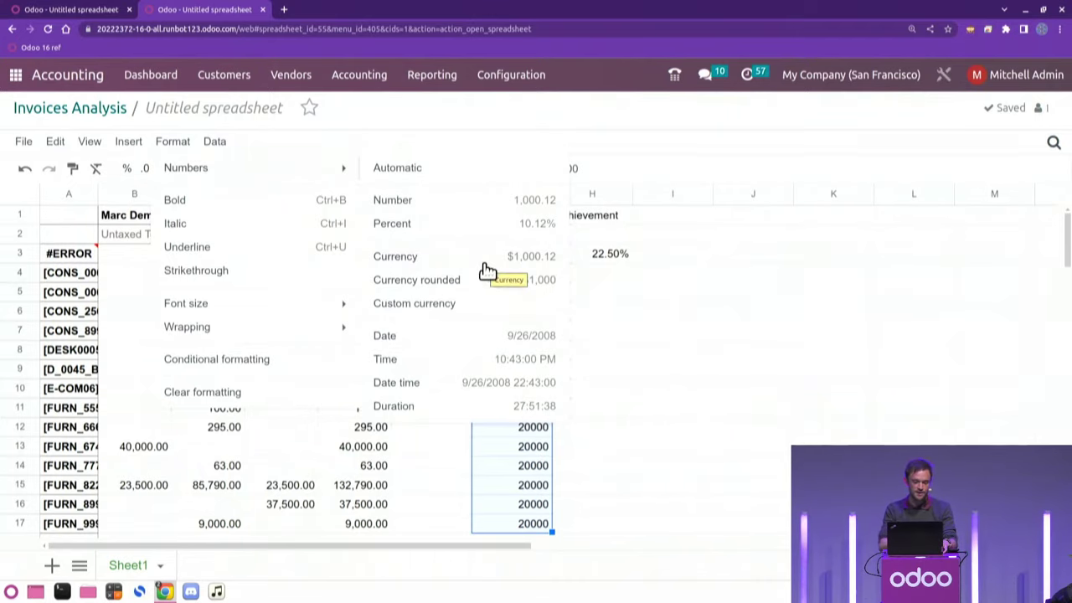
pyautogui.click(442, 304)
pyautogui.click(982, 267)
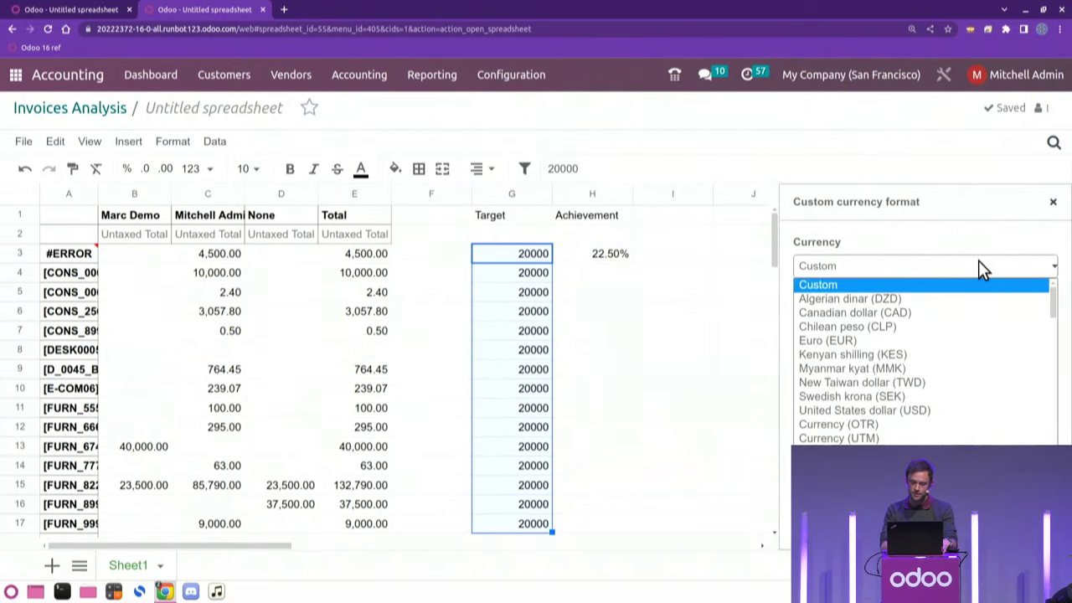
pyautogui.scroll(-5, 937, 377)
pyautogui.scroll(-3, 937, 377)
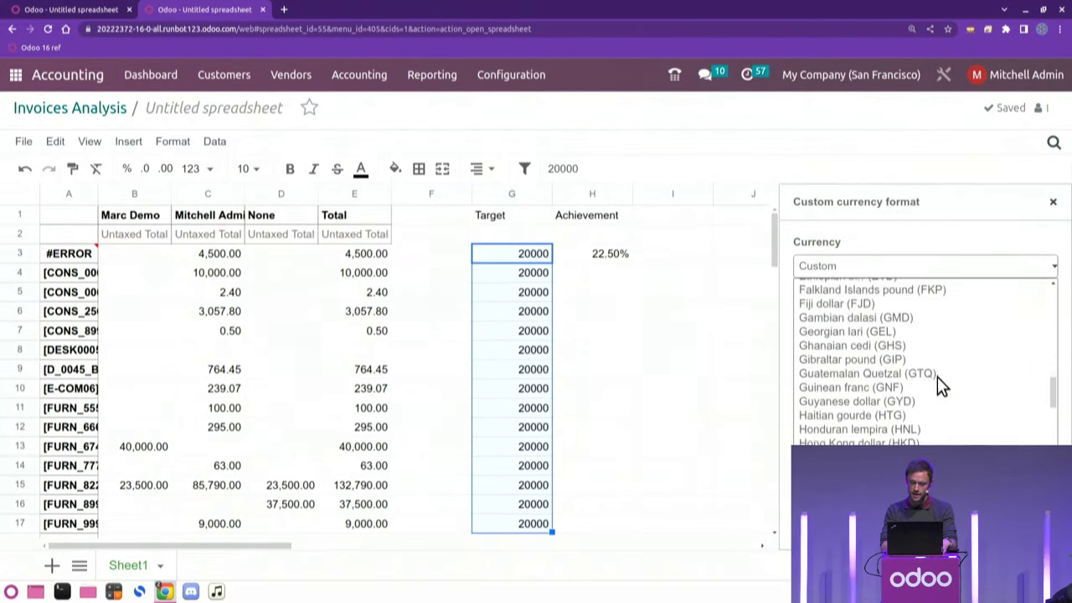
pyautogui.scroll(8, 937, 376)
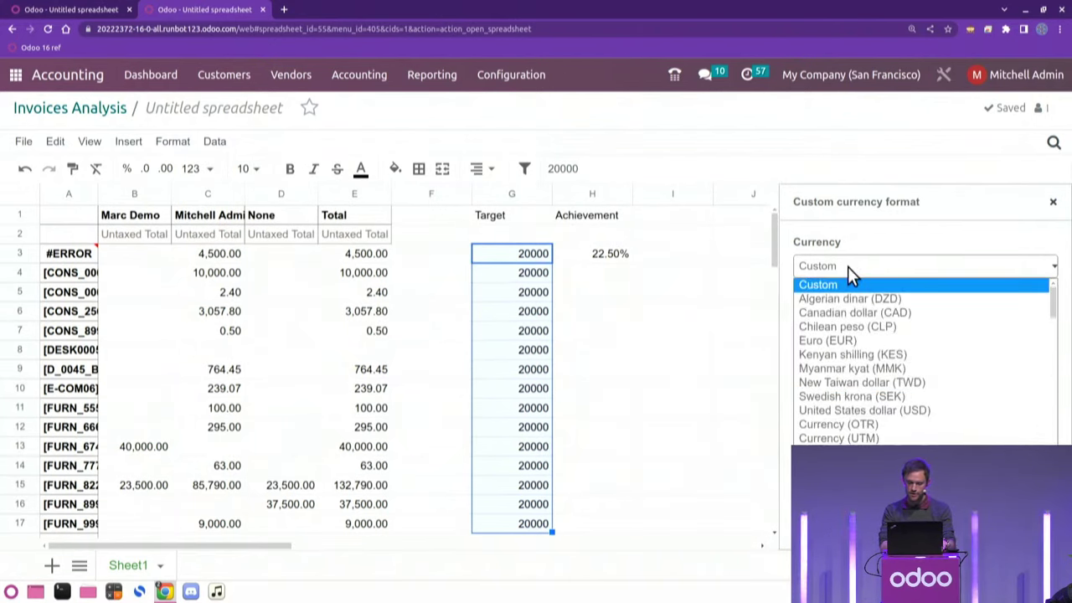
pyautogui.press('Escape')
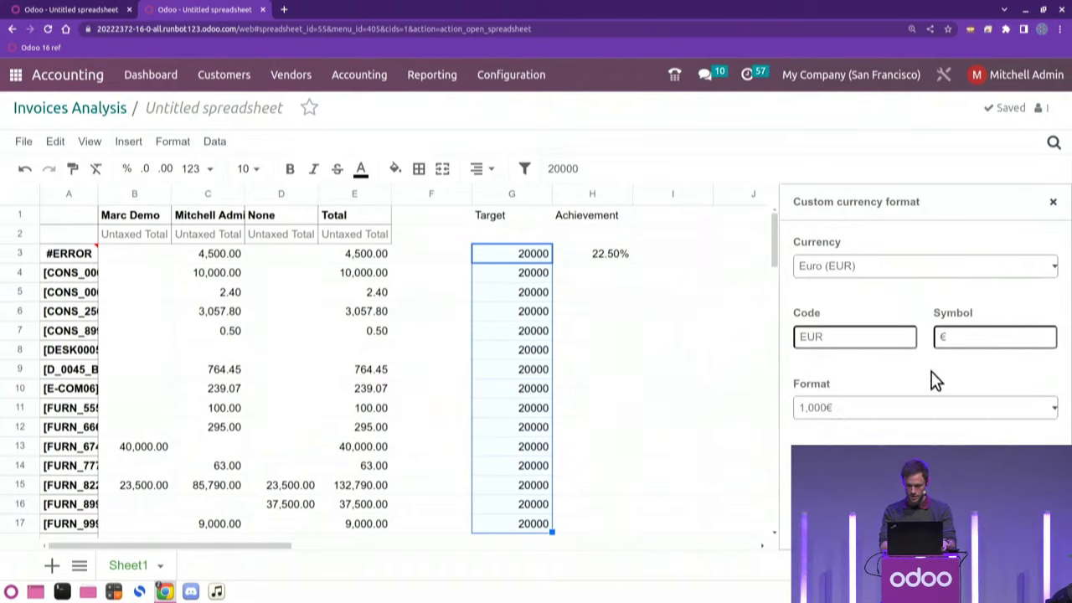
# Apply the 1,000.00 EUR € format to the targets and widen column G to fit them
pyautogui.click(887, 412)
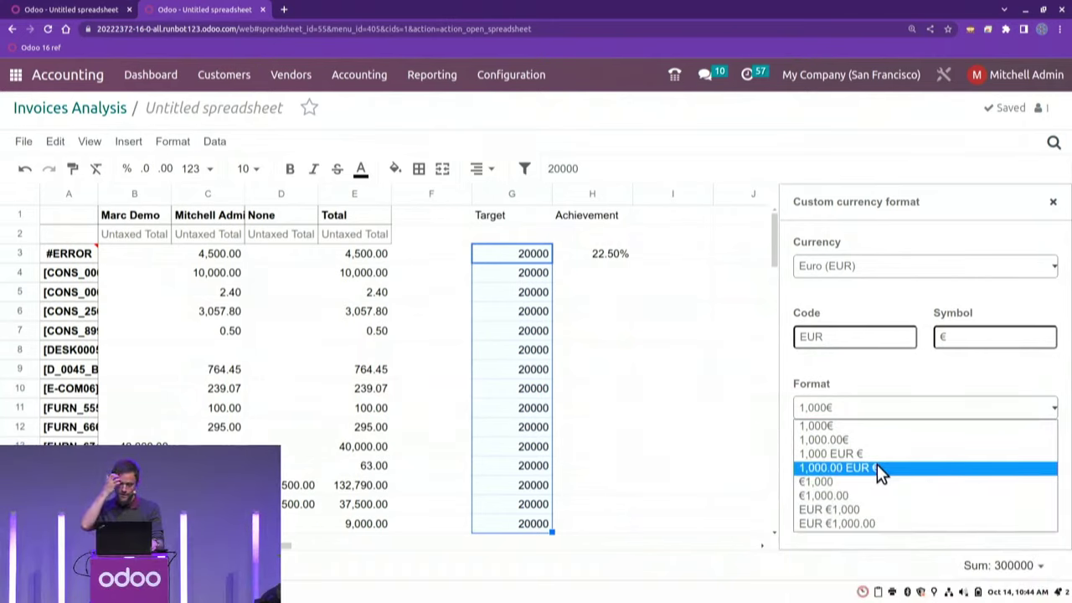
pyautogui.click(876, 467)
pyautogui.click(1024, 459)
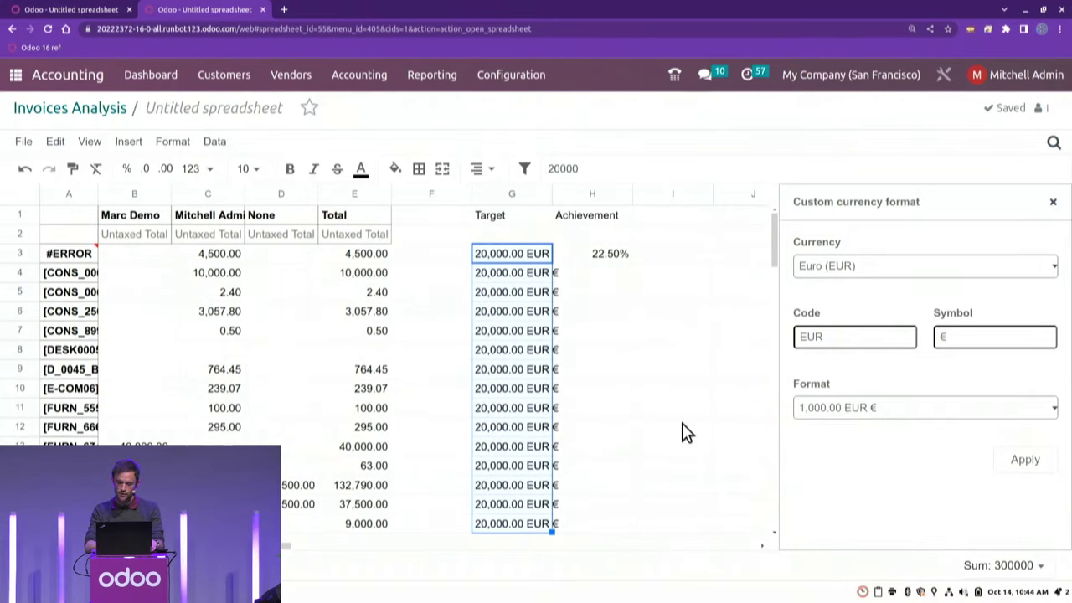
pyautogui.click(720, 385)
pyautogui.moveTo(544, 189); pyautogui.dragTo(607, 191)
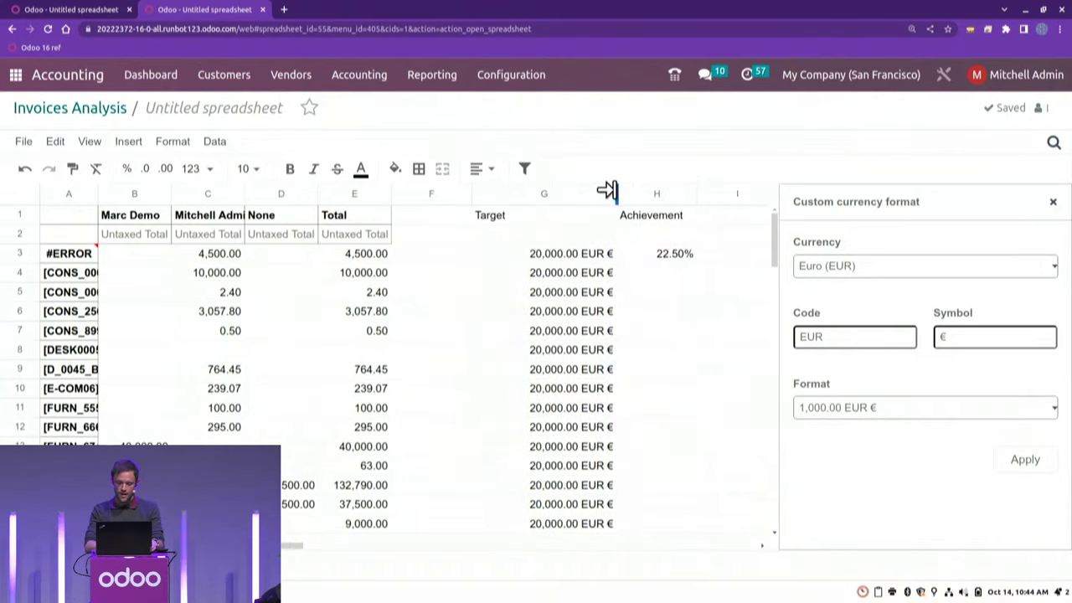
pyautogui.click(693, 331)
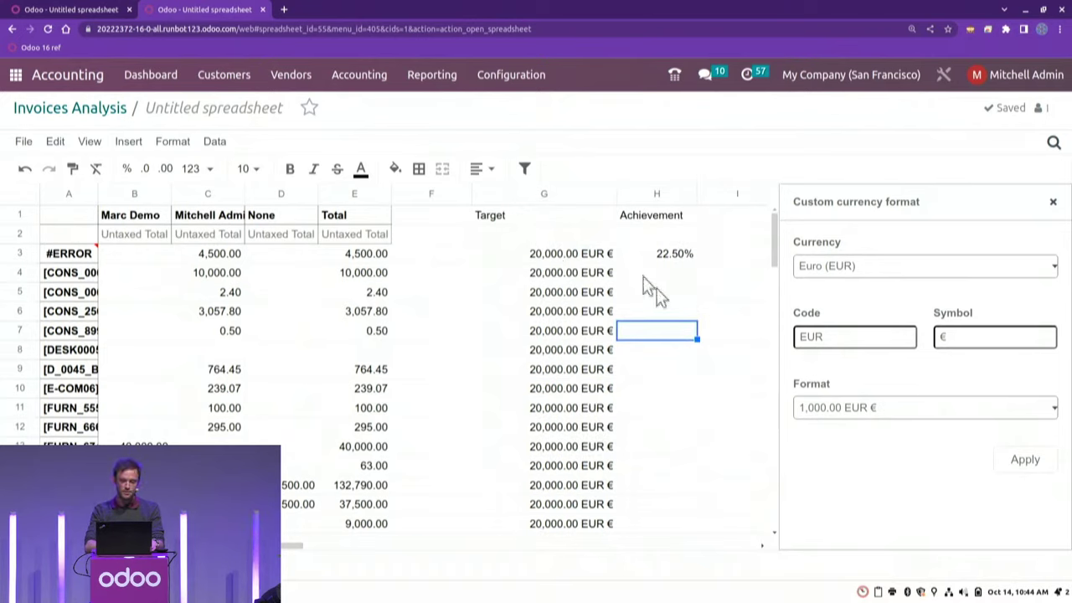
pyautogui.click(684, 311)
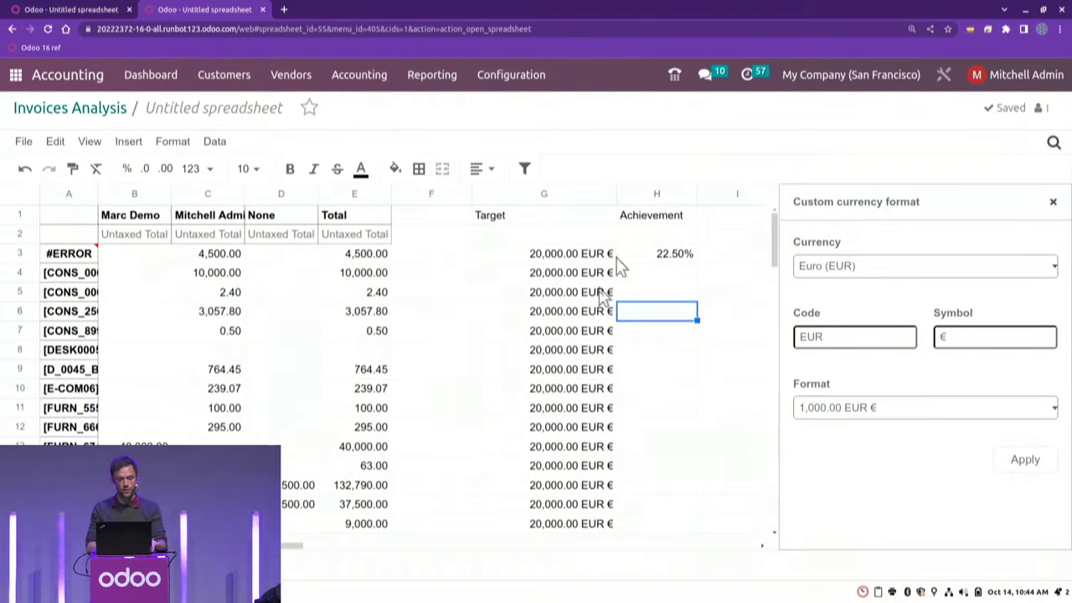
pyautogui.click(678, 394)
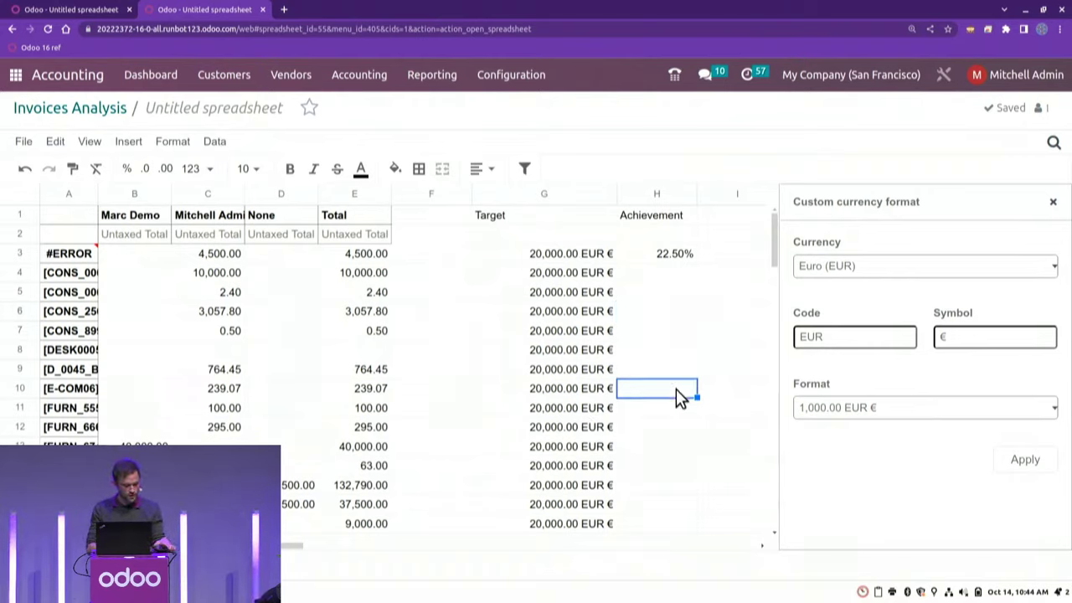
# Close the currency format settings and fill the achievement formula from H3 down to H17
pyautogui.click(1053, 202)
pyautogui.click(693, 308)
pyautogui.click(576, 259)
pyautogui.scroll(-2, 586, 358)
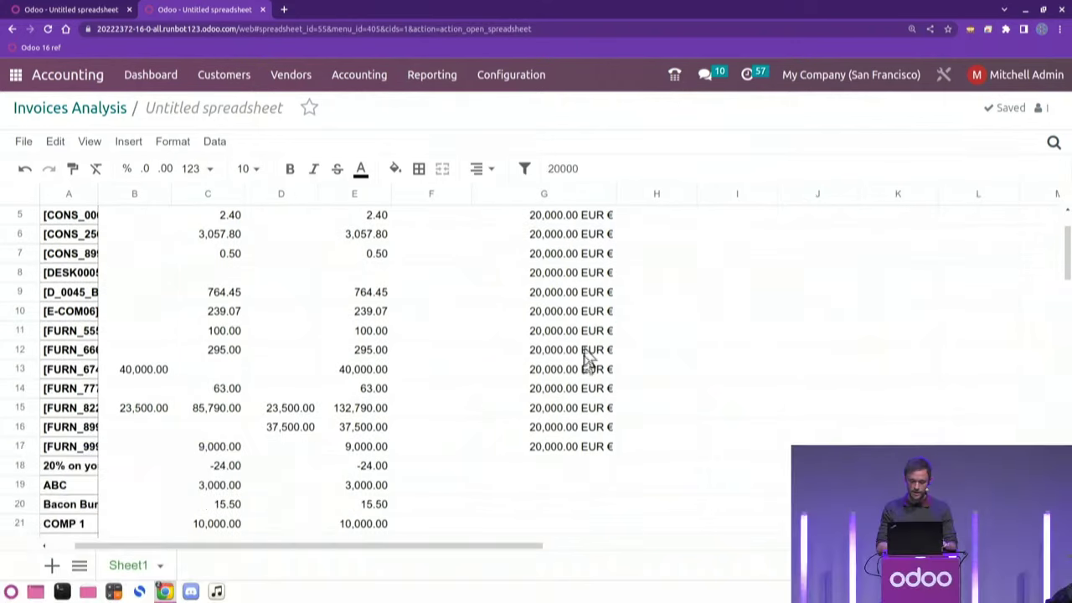
pyautogui.scroll(2, 727, 401)
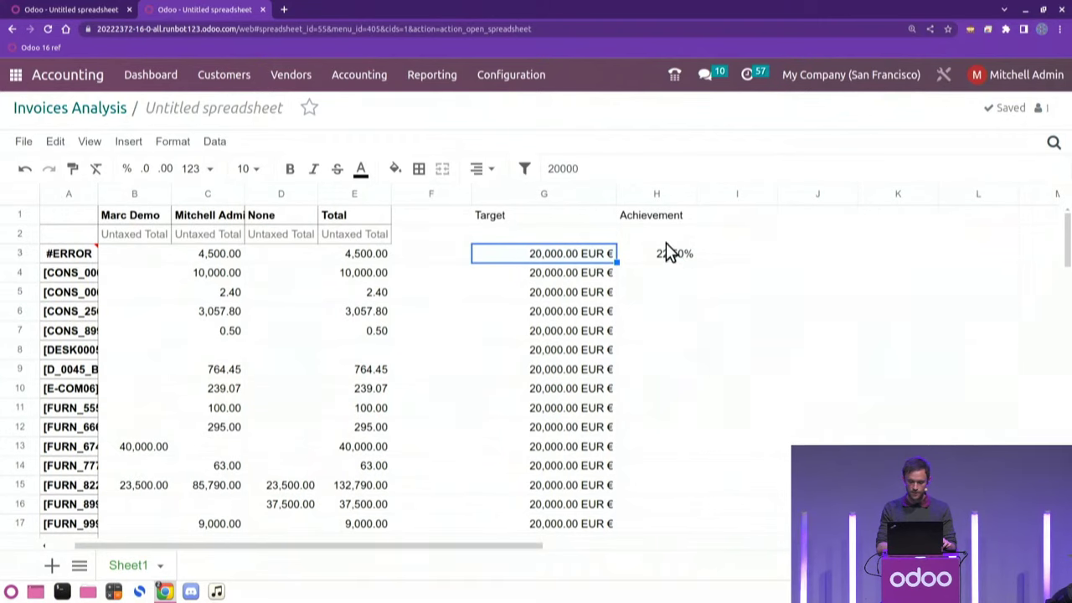
pyautogui.click(670, 253)
pyautogui.moveTo(695, 262); pyautogui.dragTo(676, 527)
pyautogui.click(756, 355)
# Review the color scale conditional formatting options for the achievement values in H3:H17, closing them without saving a rule
pyautogui.click(682, 254)
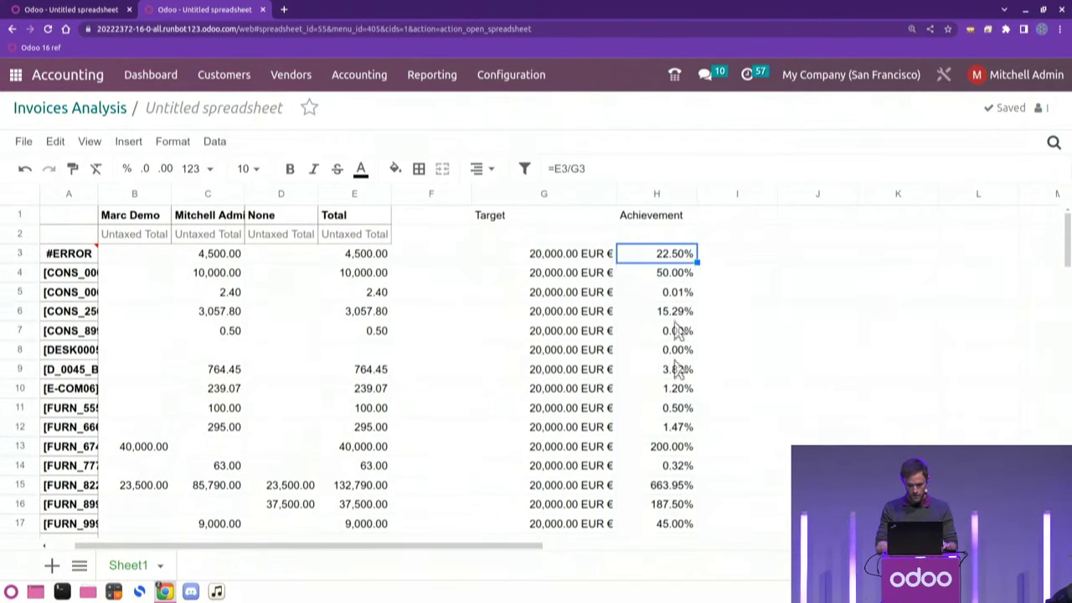
pyautogui.scroll(-1, 676, 369)
pyautogui.keyDown('shift'); pyautogui.click(669, 505); pyautogui.keyUp('shift')
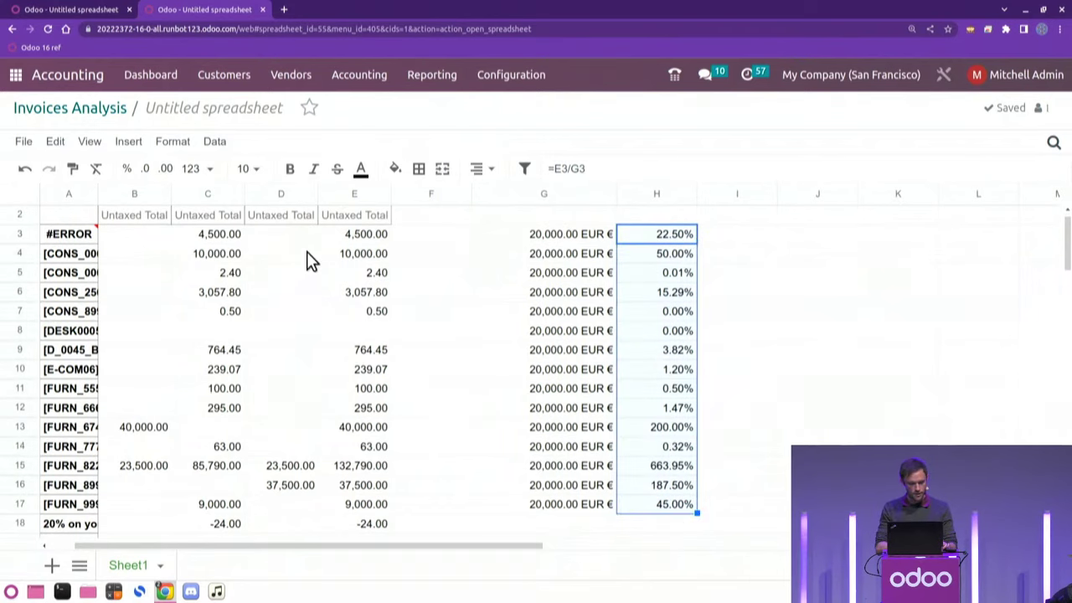
pyautogui.click(170, 143)
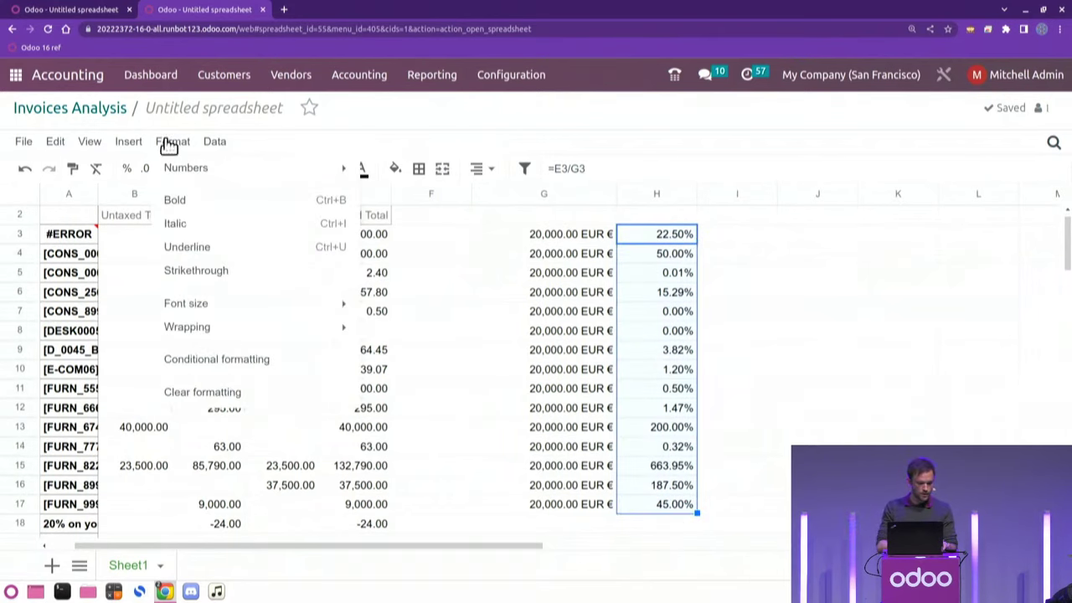
pyautogui.click(210, 360)
pyautogui.click(855, 251)
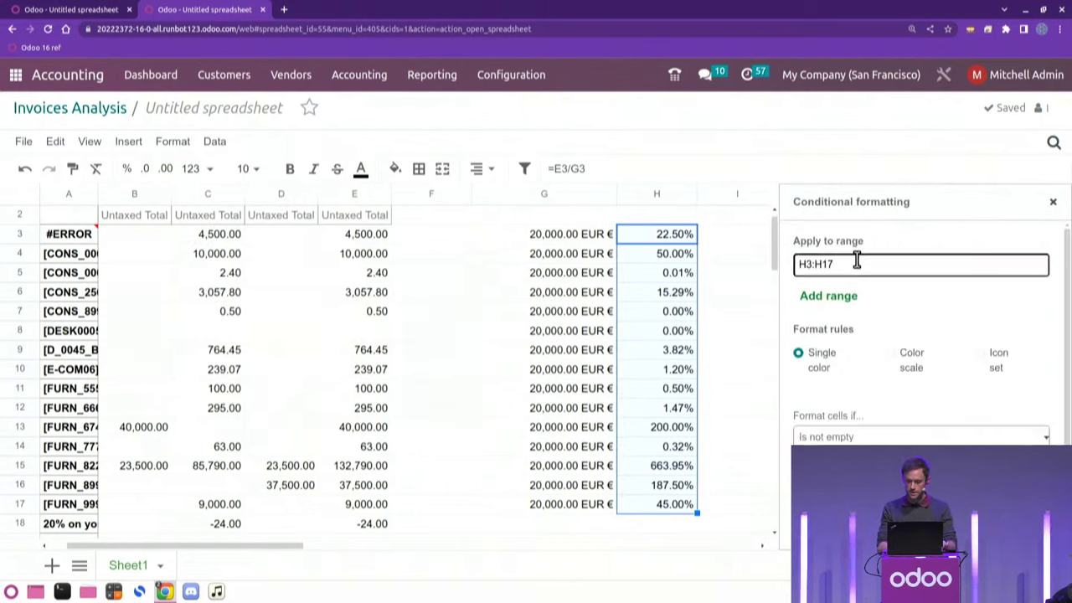
pyautogui.click(891, 355)
pyautogui.scroll(-3, 926, 488)
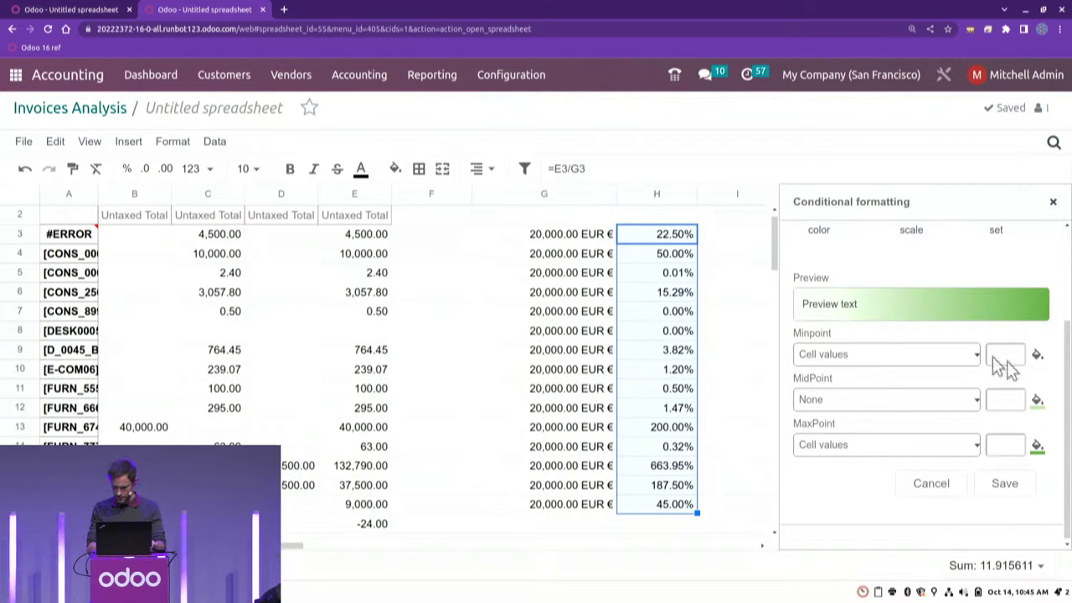
pyautogui.click(944, 360)
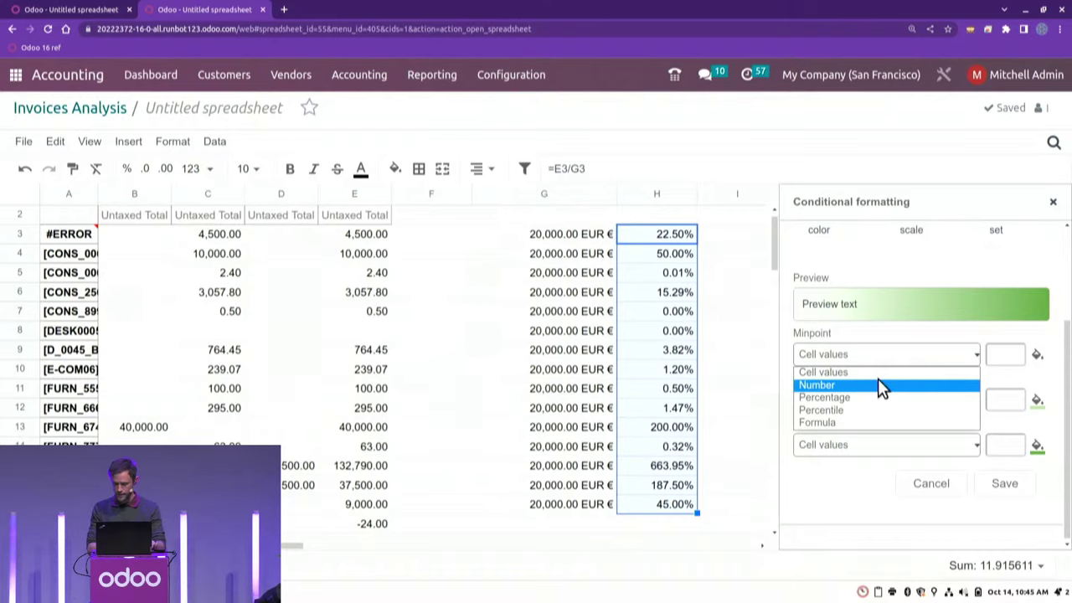
pyautogui.click(888, 355)
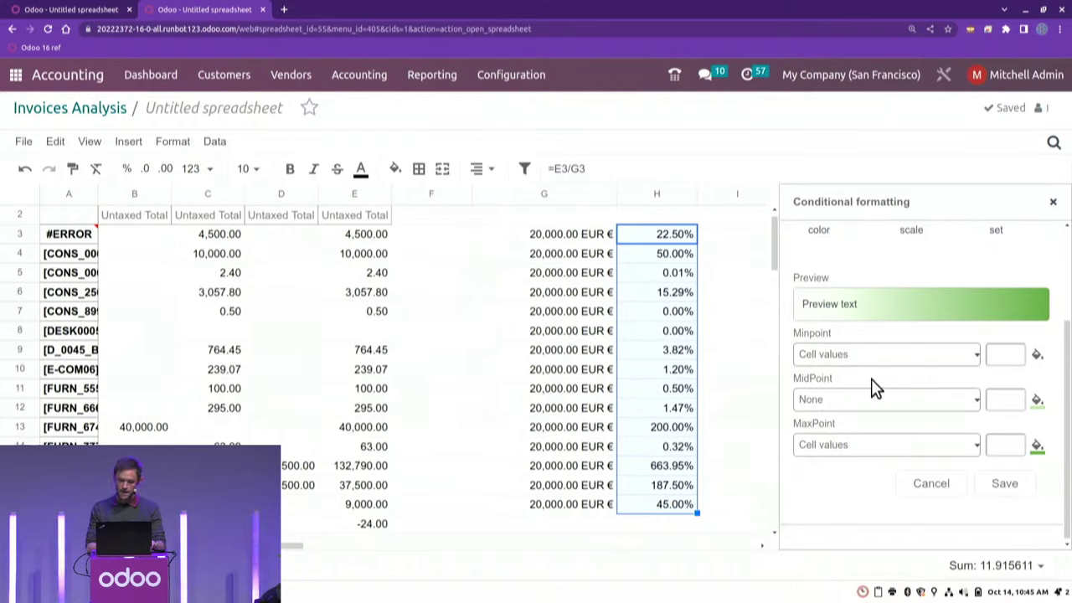
pyautogui.scroll(2, 921, 352)
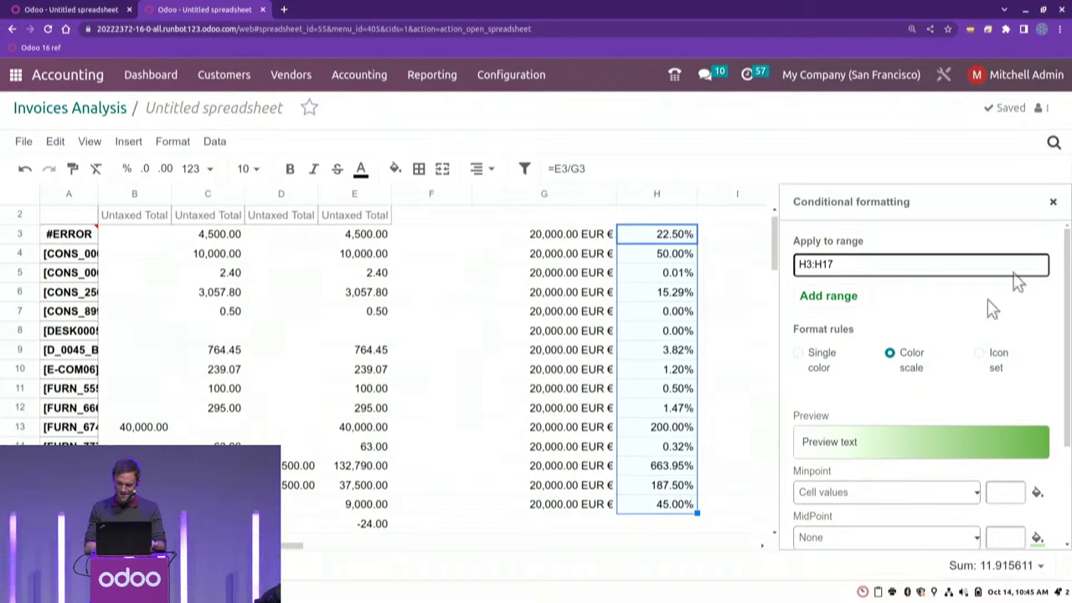
pyautogui.click(1053, 202)
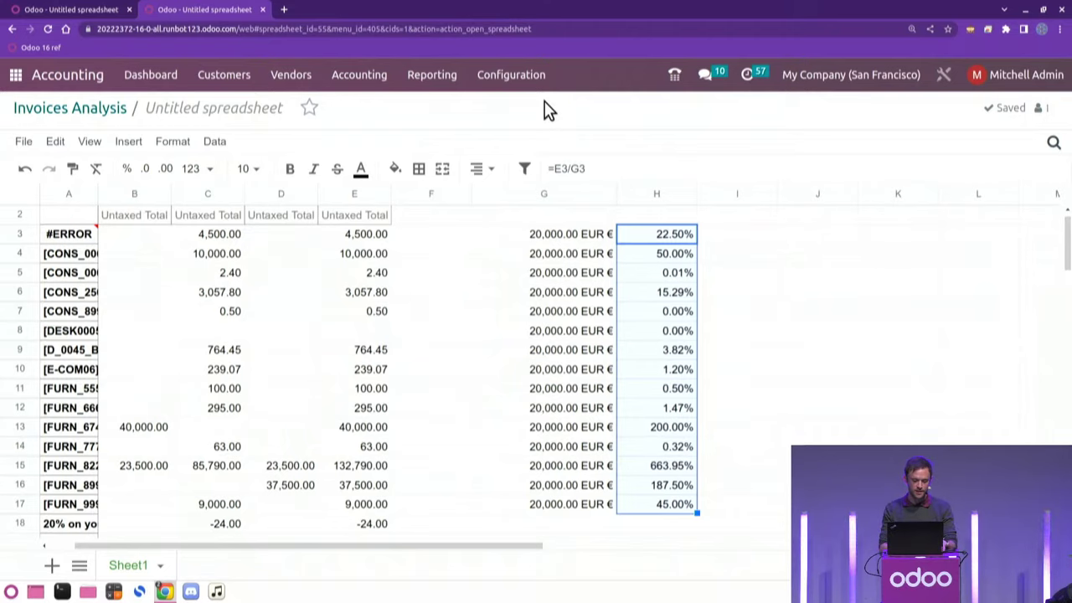
# Insert a chart from the achievement values in H3:H17 and change its type to Gauge
pyautogui.click(162, 144)
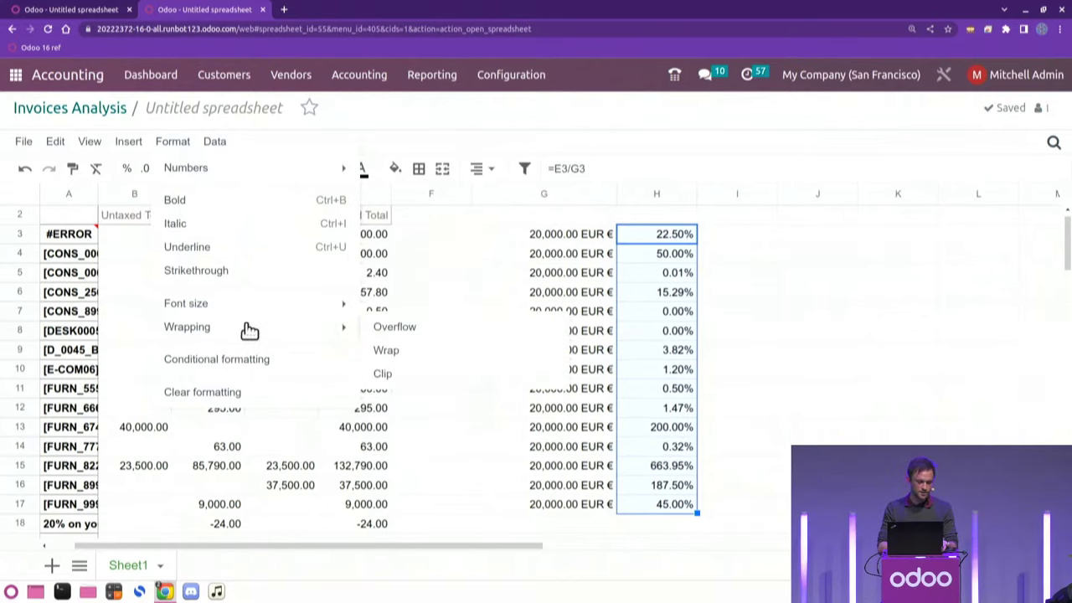
pyautogui.click(128, 141)
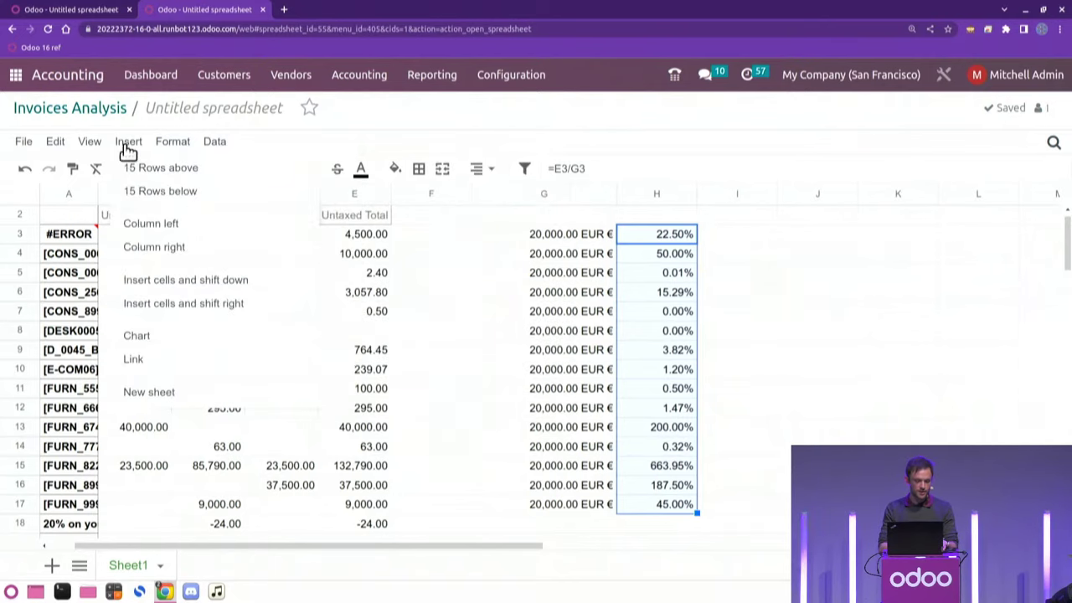
pyautogui.click(148, 335)
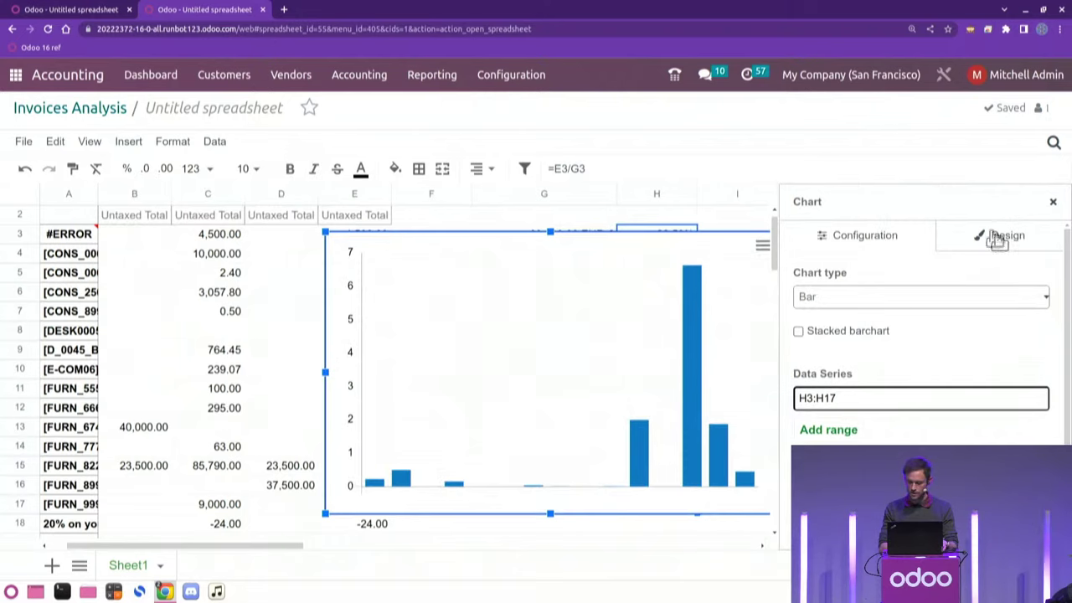
pyautogui.click(871, 293)
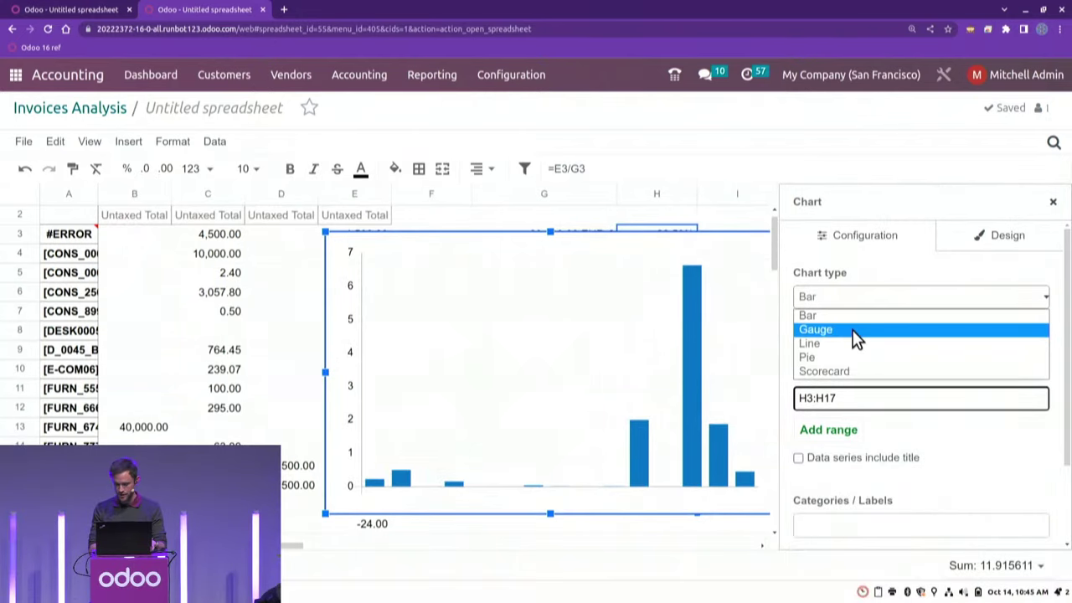
pyautogui.click(851, 330)
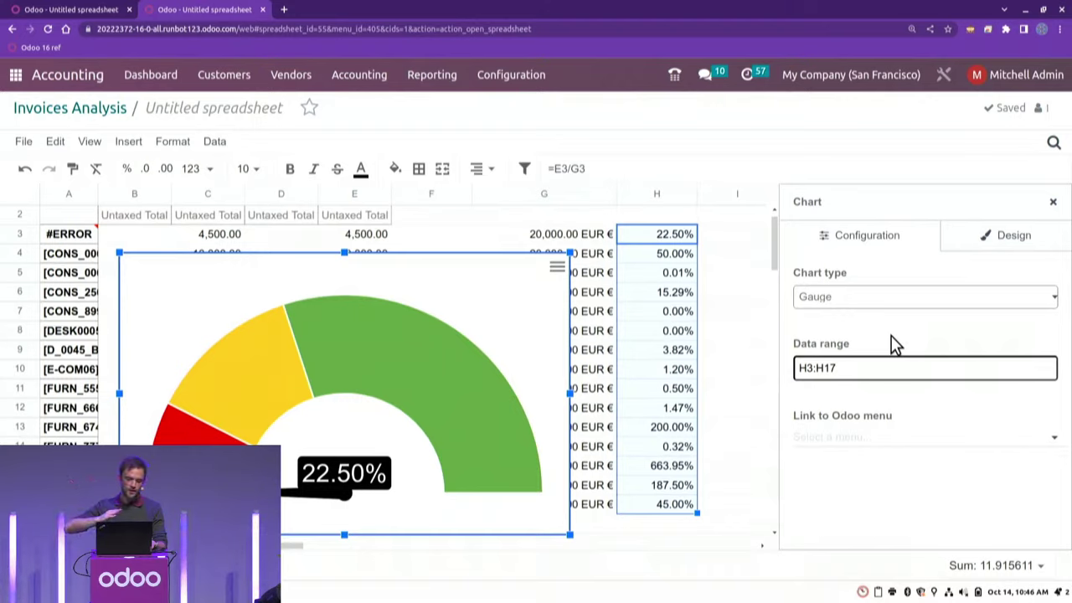
# Check the gauge chart's range and threshold design settings, then shrink the chart to cover about columns B to E
pyautogui.click(1004, 254)
pyautogui.scroll(-1, 967, 394)
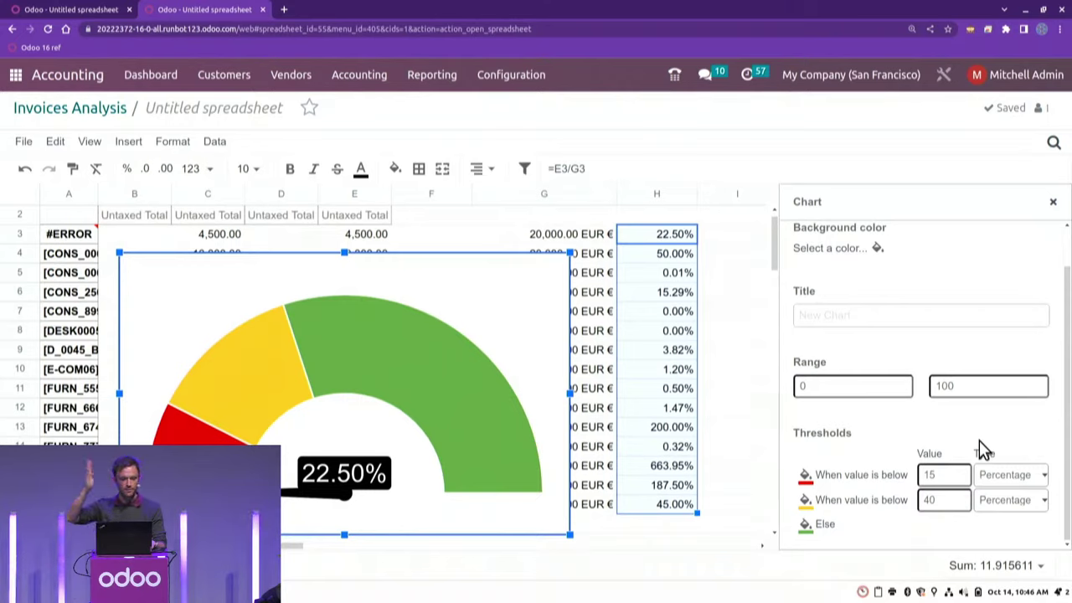
pyautogui.click(1053, 203)
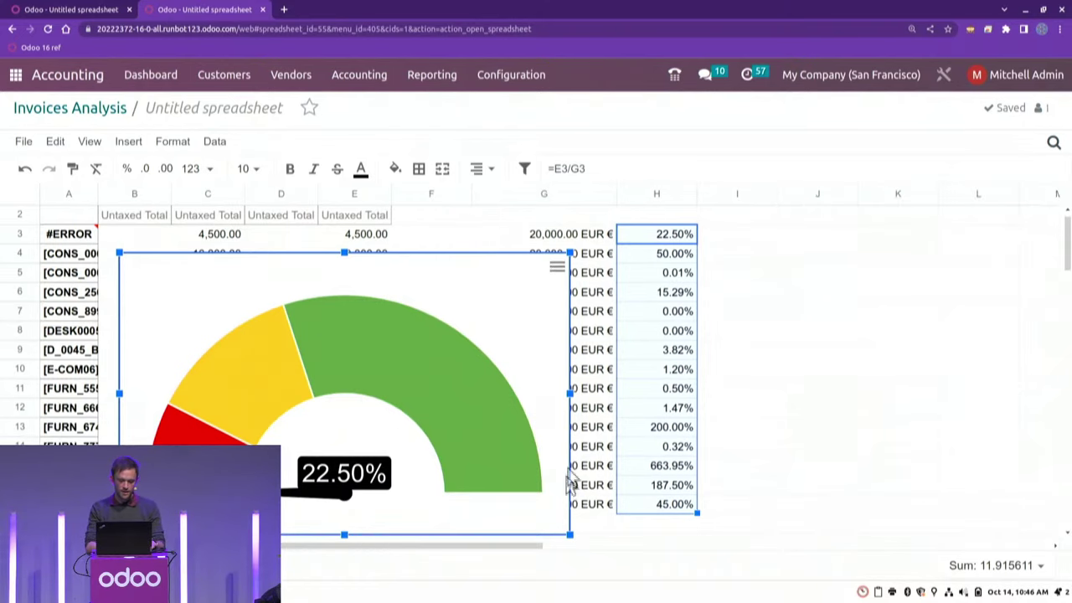
pyautogui.moveTo(571, 535); pyautogui.dragTo(403, 488)
pyautogui.click(723, 257)
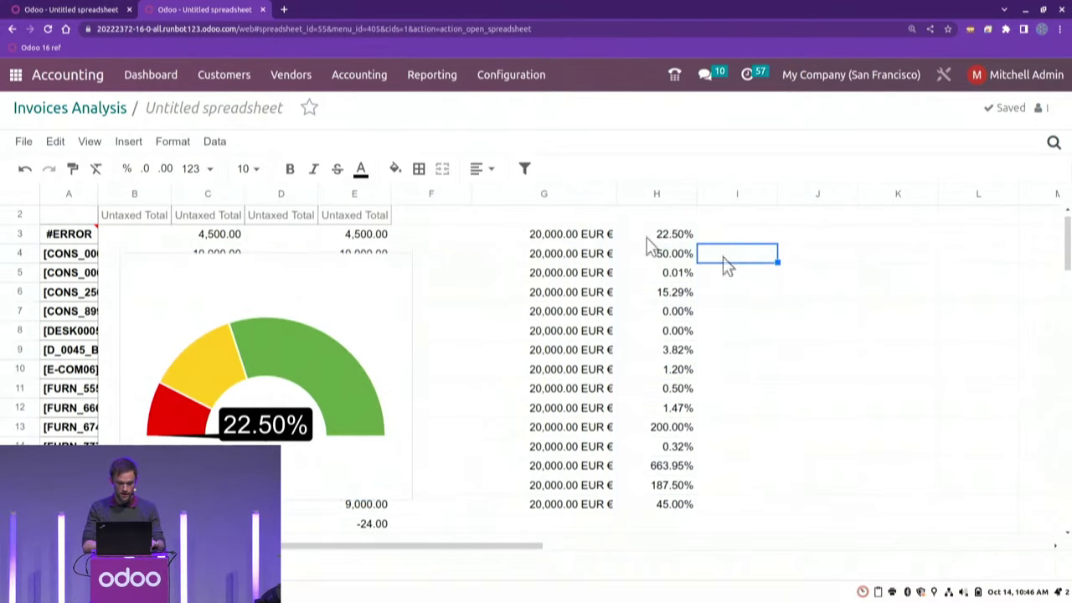
# Leave the spreadsheet for the home screen and open the Dashboards app
pyautogui.click(14, 75)
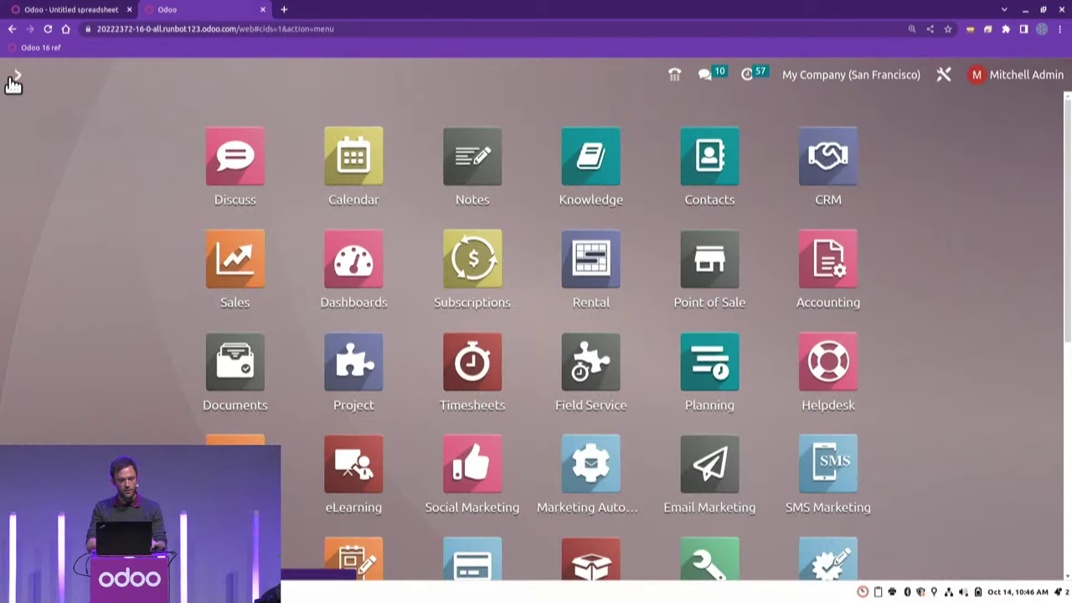
pyautogui.scroll(-3, 122, 408)
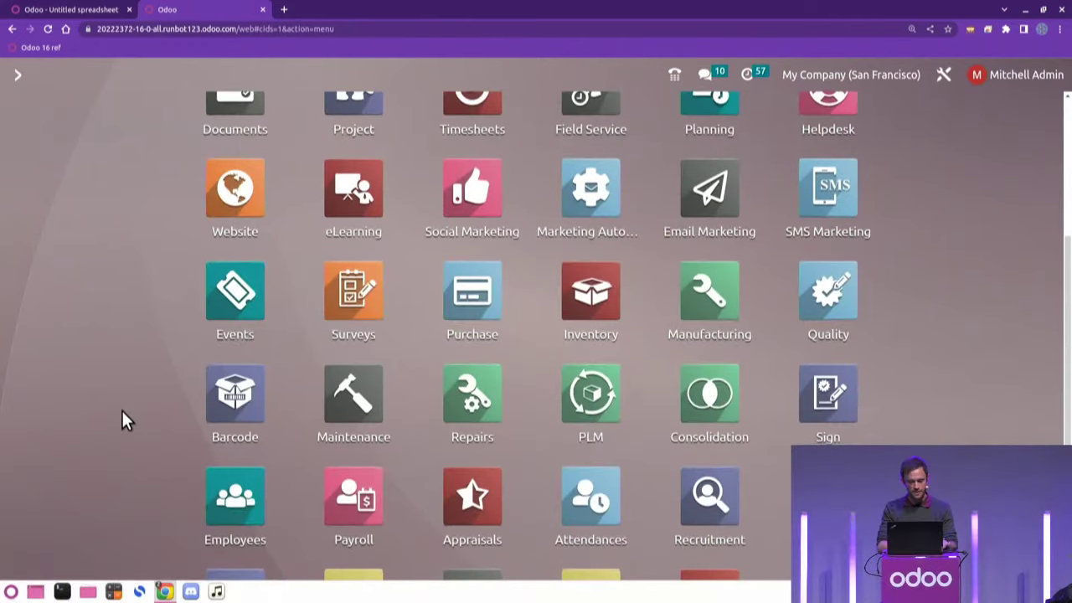
pyautogui.scroll(3, 122, 408)
pyautogui.click(351, 236)
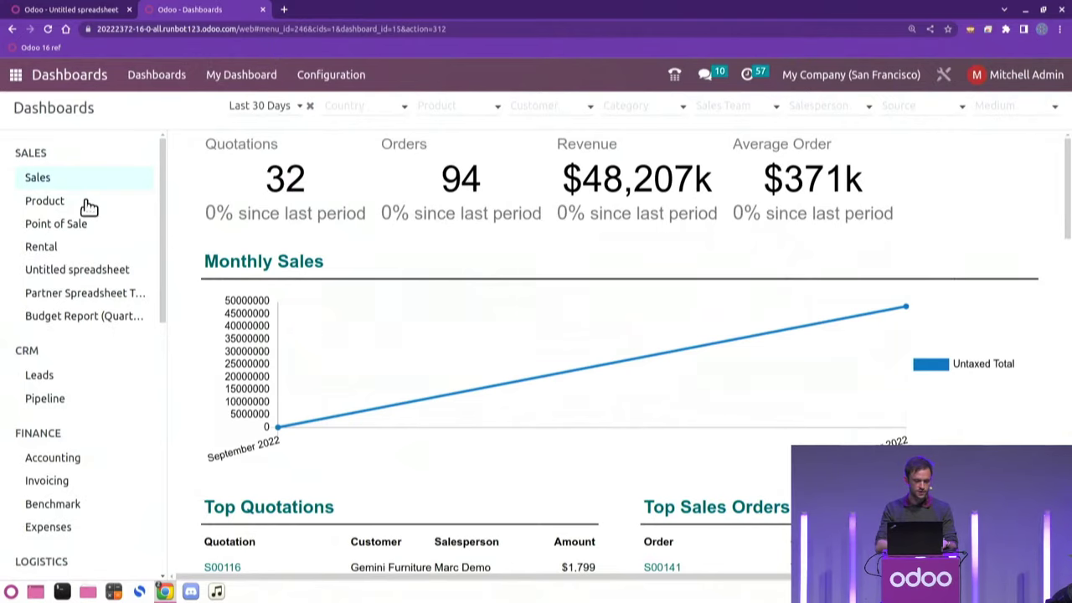
# Browse the Product, Point of Sale, Rental, Untitled spreadsheet, Leads, Pipeline and Purchase dashboards
pyautogui.click(47, 201)
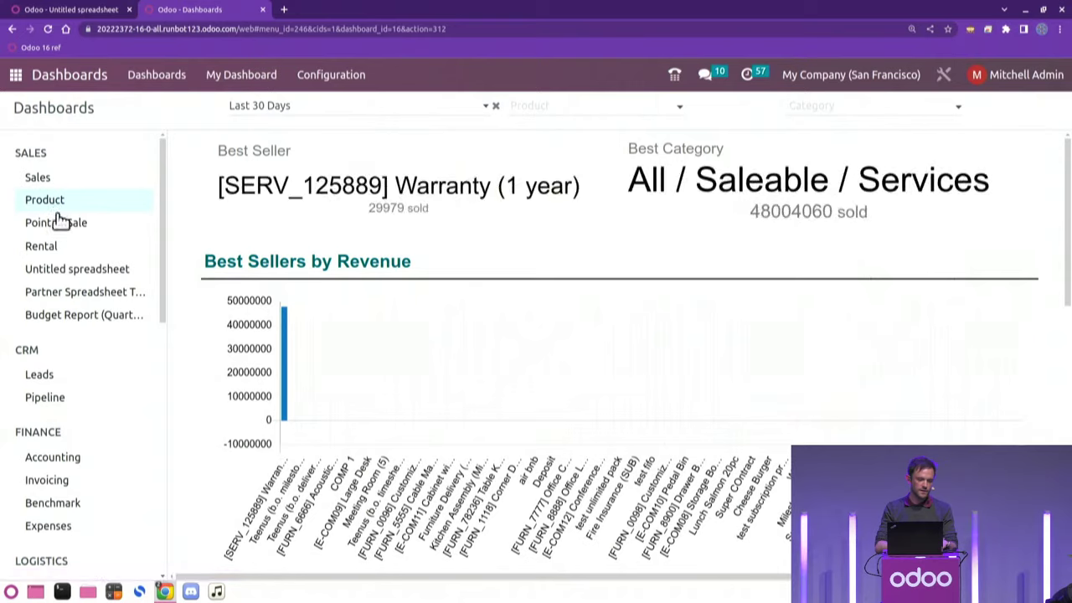
pyautogui.click(58, 222)
pyautogui.click(55, 251)
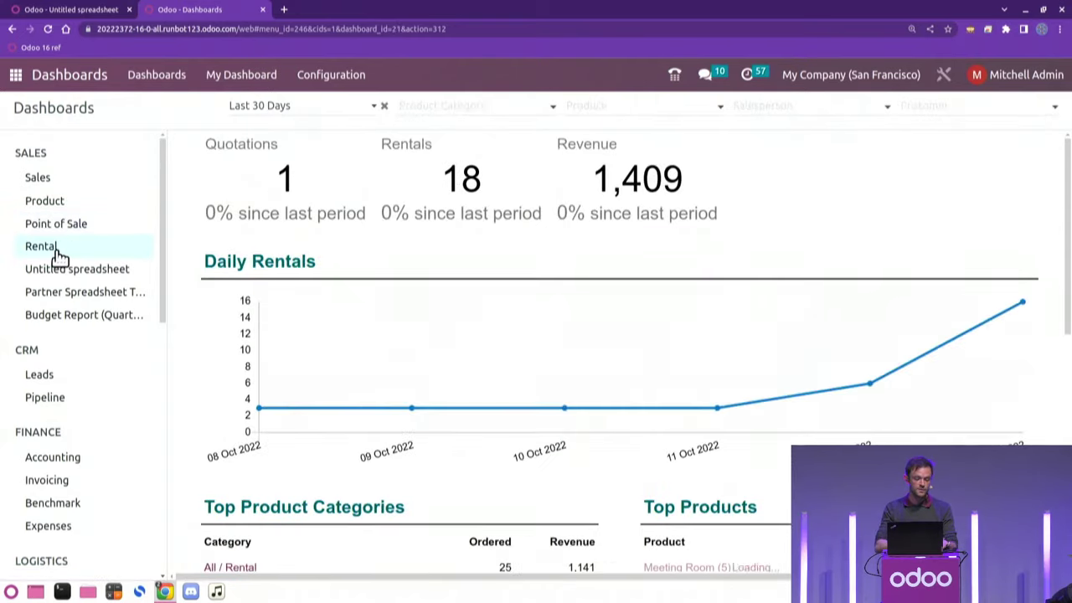
pyautogui.click(54, 272)
pyautogui.click(51, 377)
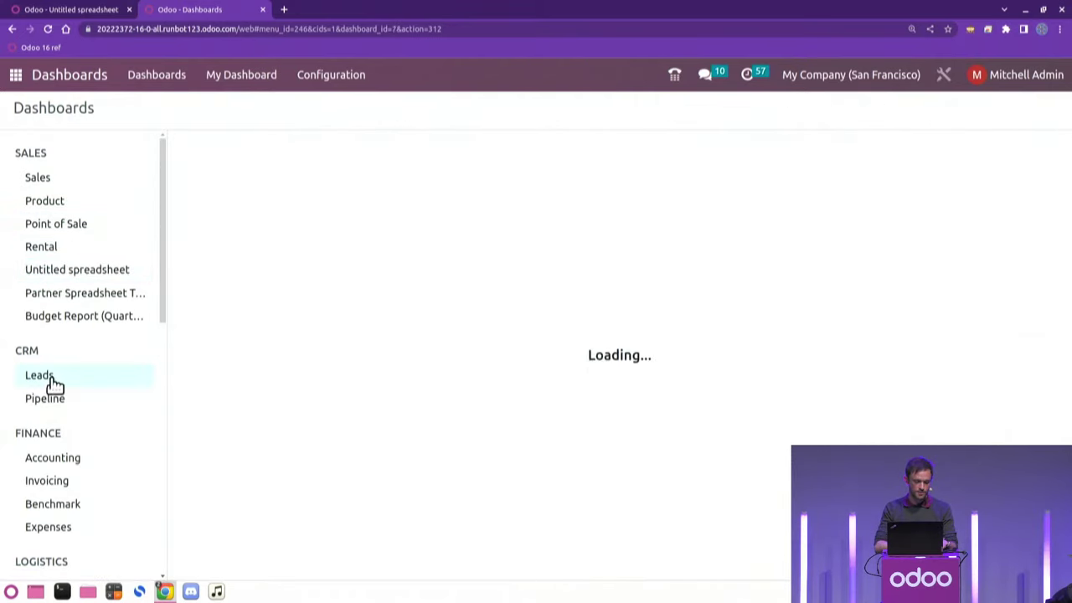
pyautogui.click(46, 398)
pyautogui.scroll(-5, 54, 400)
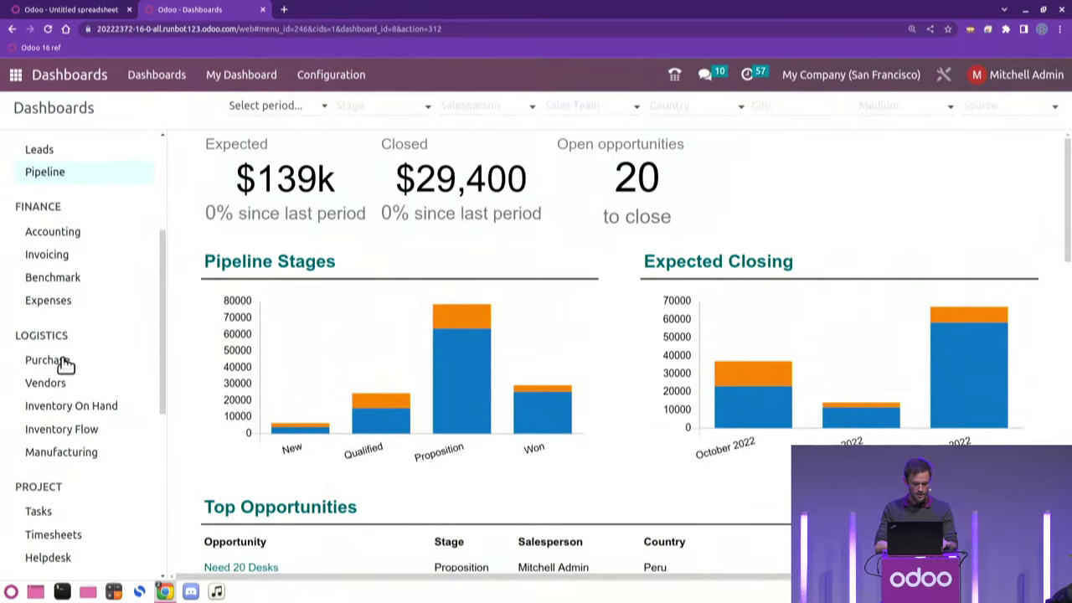
pyautogui.click(65, 361)
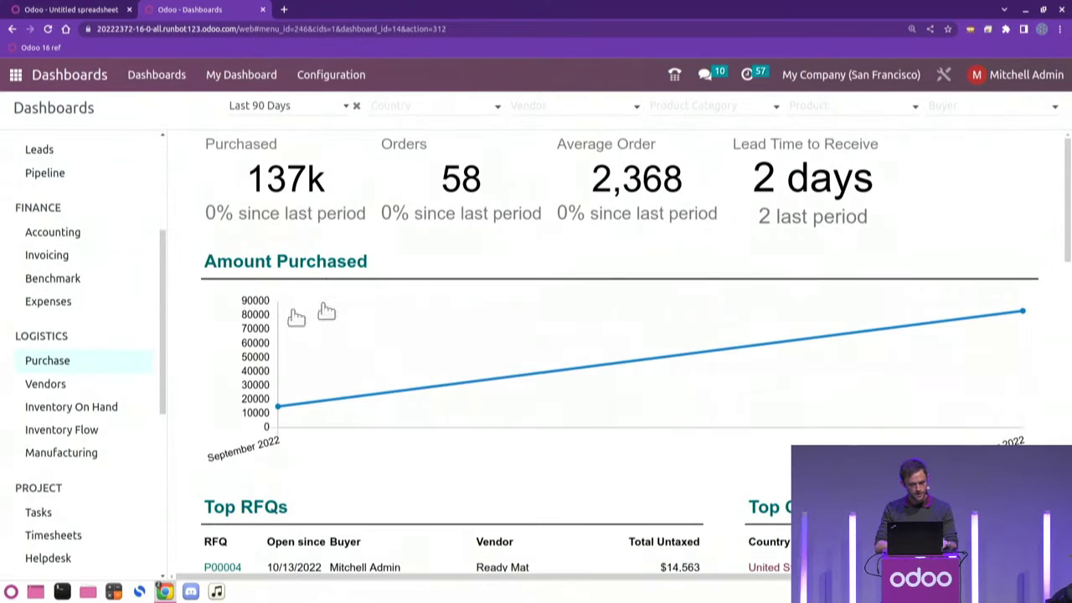
# Open the Field / Repairs / Vehicles dashboard, view the tasks behind the Today's Jobs gauge, and return to the dashboard
pyautogui.scroll(-5, 48, 395)
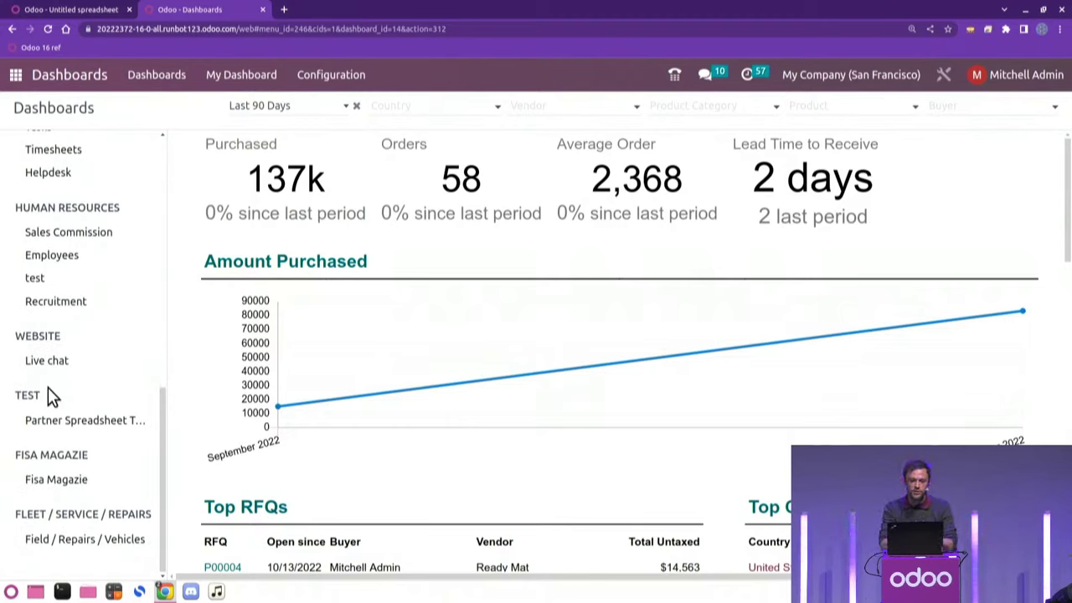
pyautogui.click(75, 542)
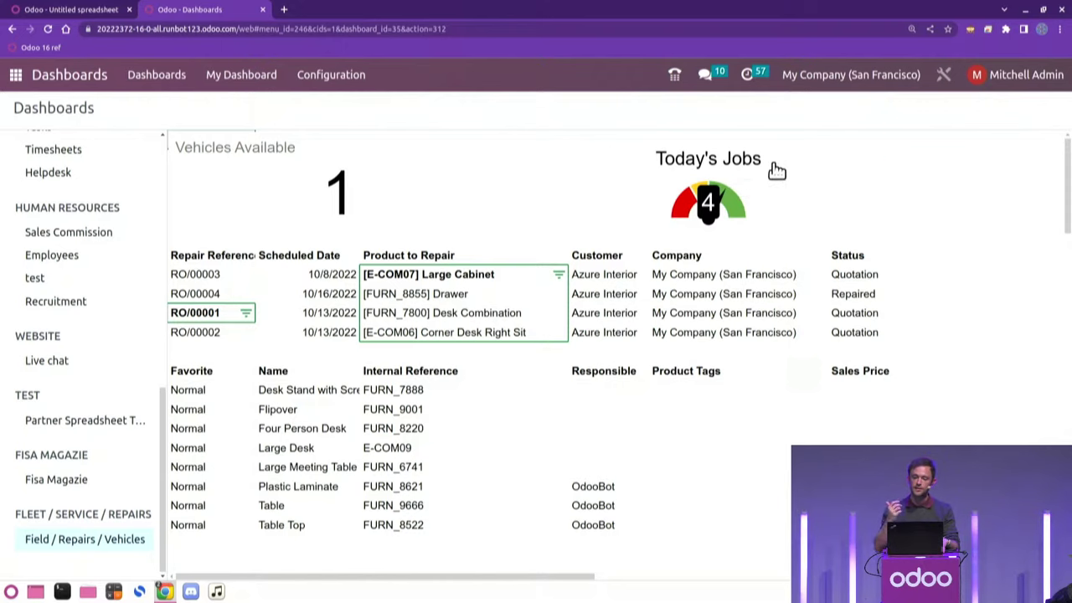
pyautogui.click(776, 193)
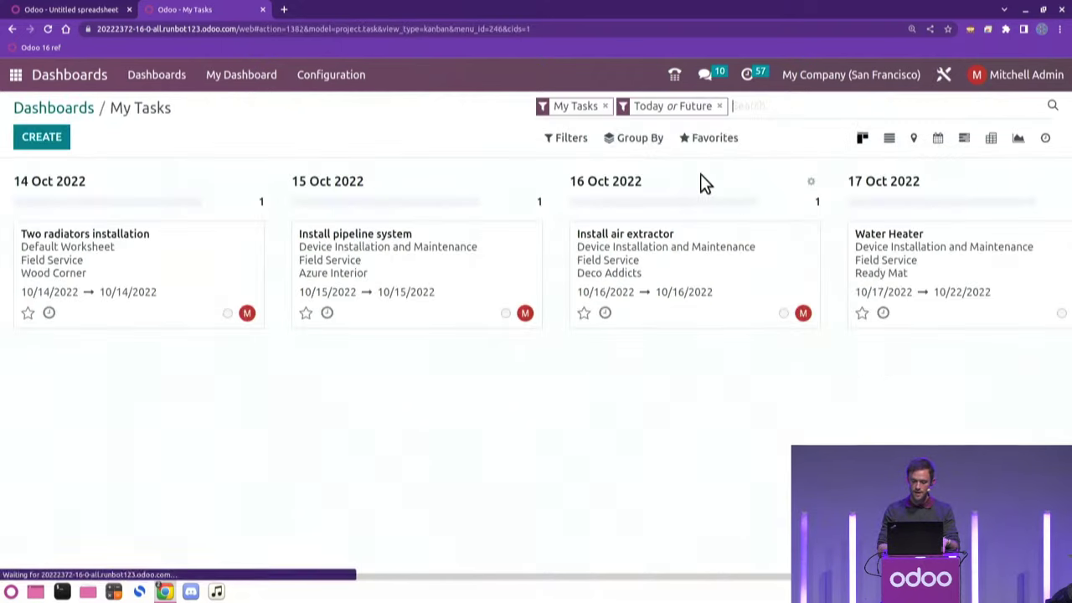
pyautogui.click(76, 111)
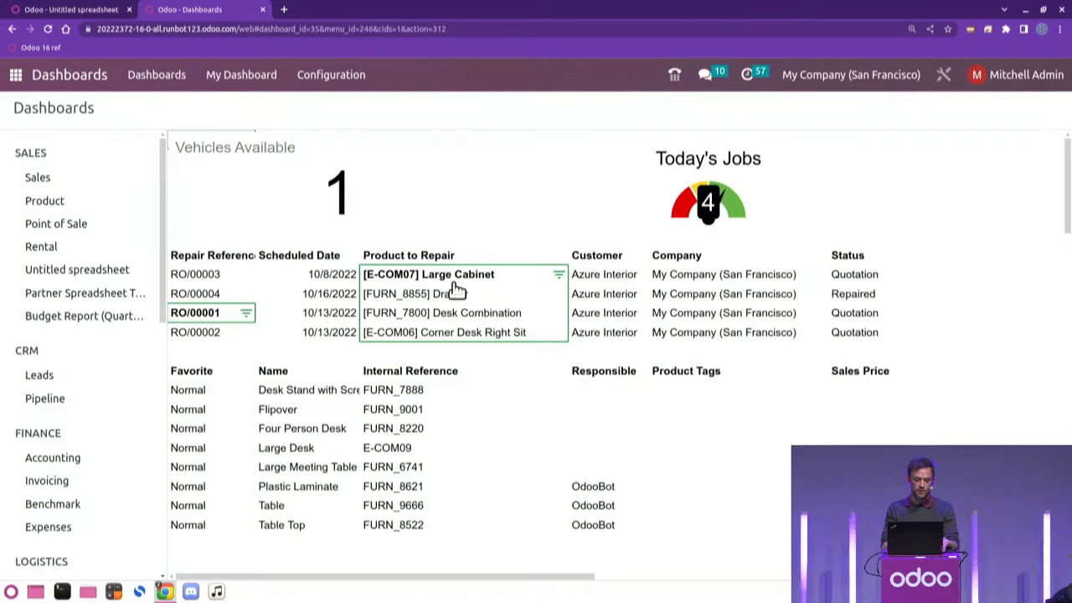
# Inspect the Product to Repair filter without applying it, view the Desk Combination repair record, and return to the dashboard
pyautogui.click(557, 276)
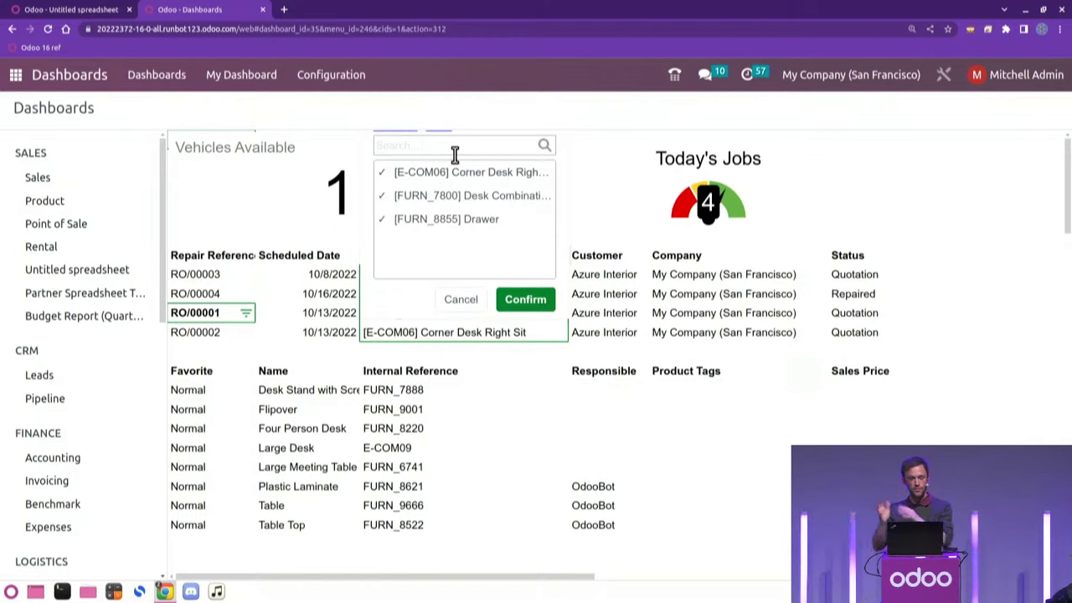
pyautogui.click(469, 301)
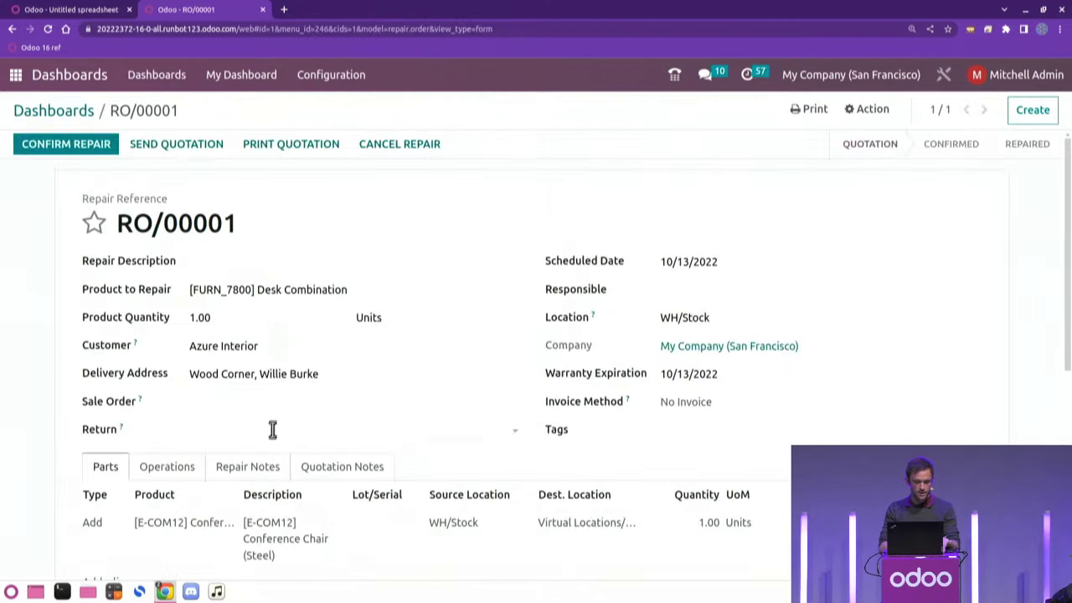
pyautogui.click(88, 109)
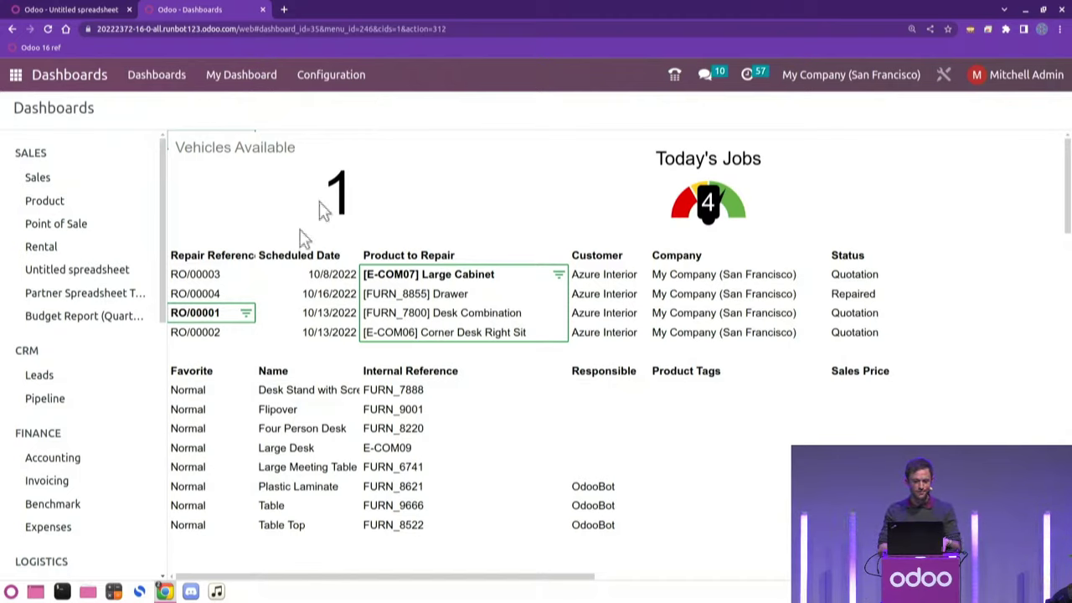
# Return to the home screen, switch to the OXP Spreadsheets 2022 presentation and advance to the Library Now Opensourced slide
pyautogui.click(17, 75)
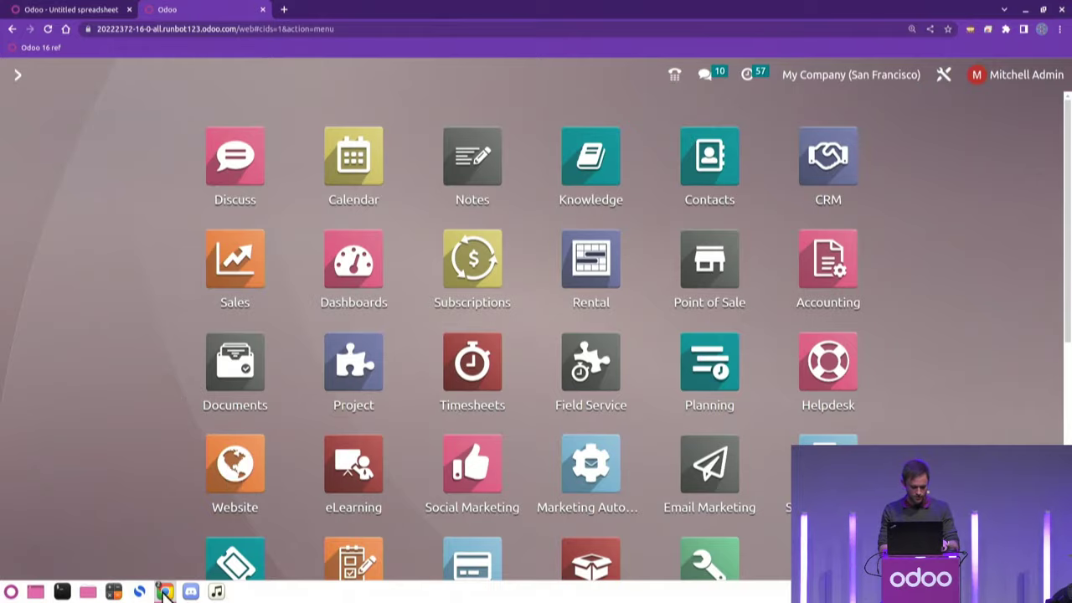
pyautogui.moveTo(165, 592)
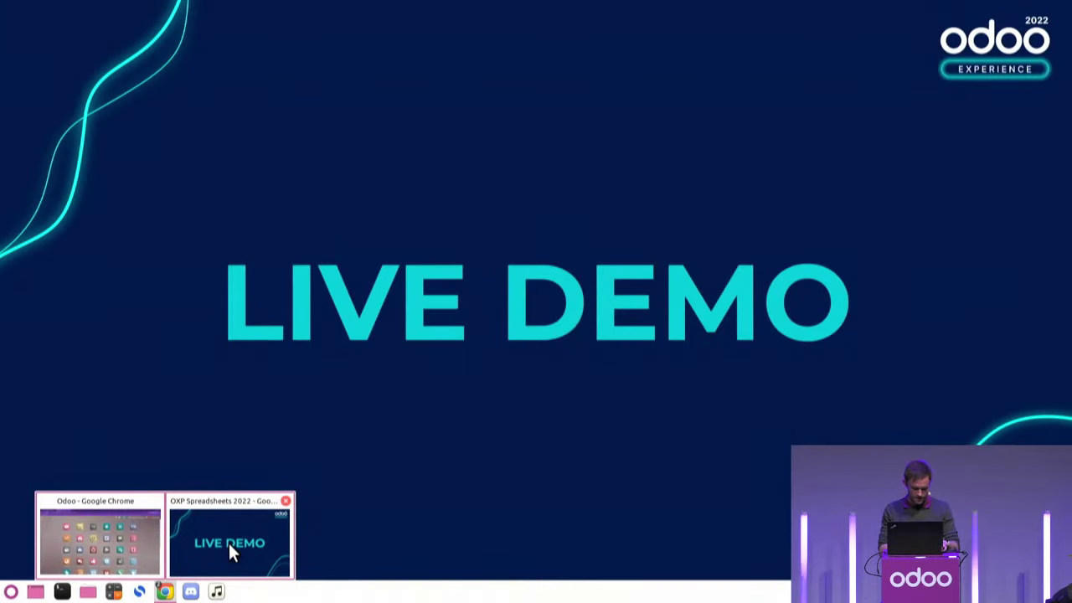
pyautogui.click(228, 543)
pyautogui.press('Right')
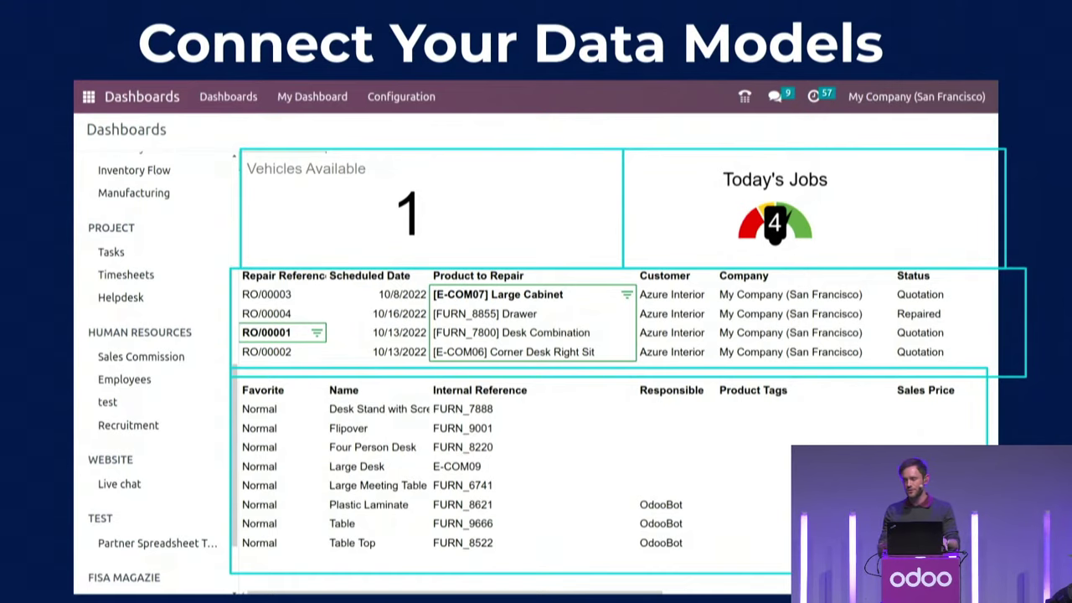
pyautogui.press('Right')
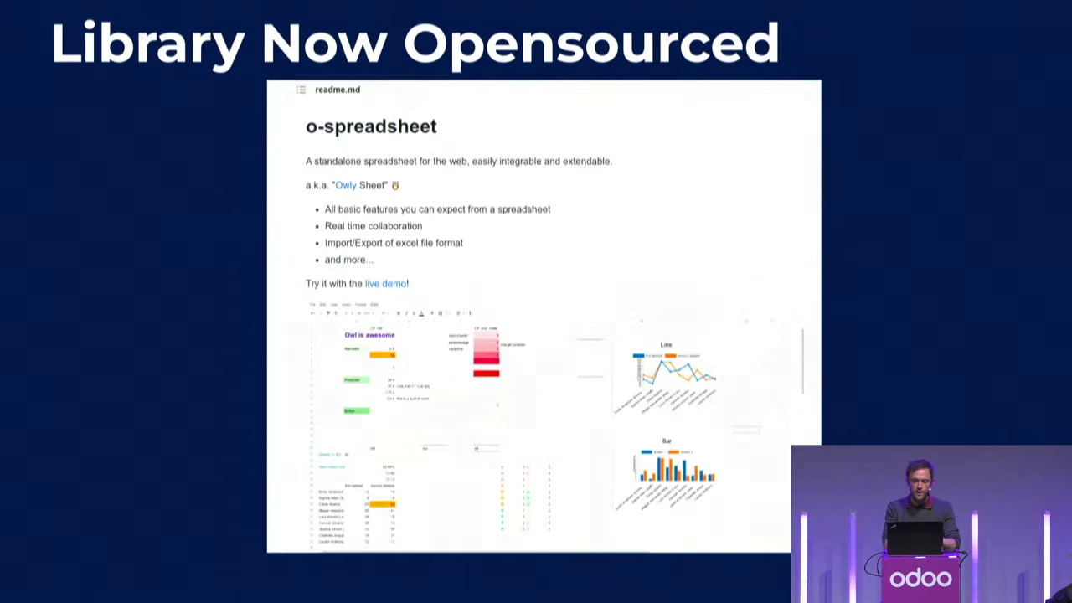